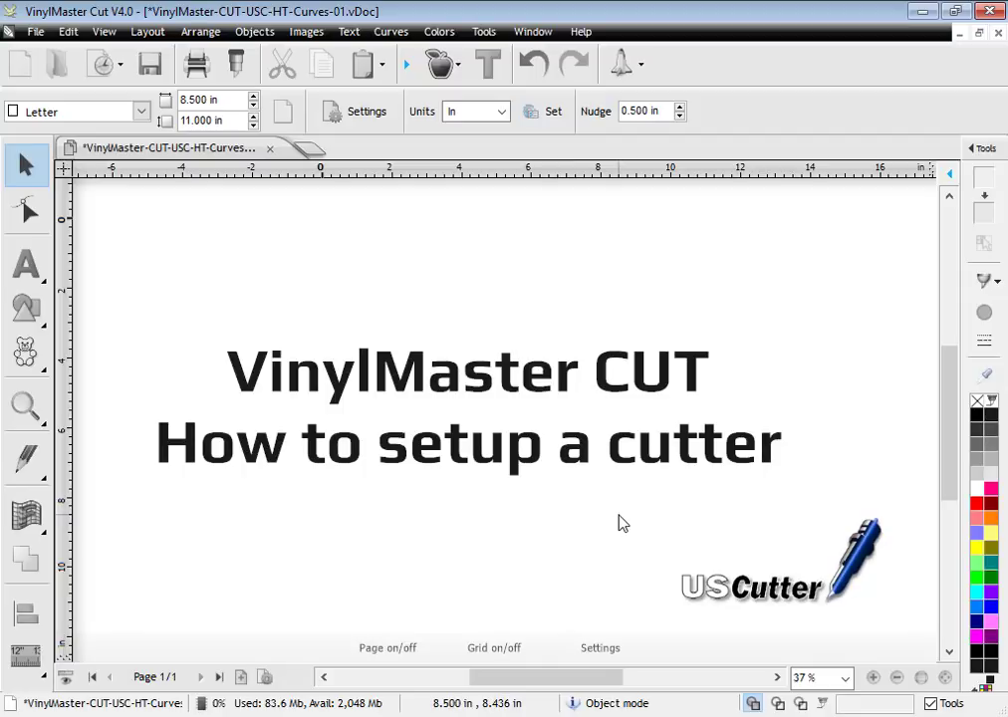
- Show the Learning Resources hints panel, then collapse it to free up the canvas
click(949, 173)
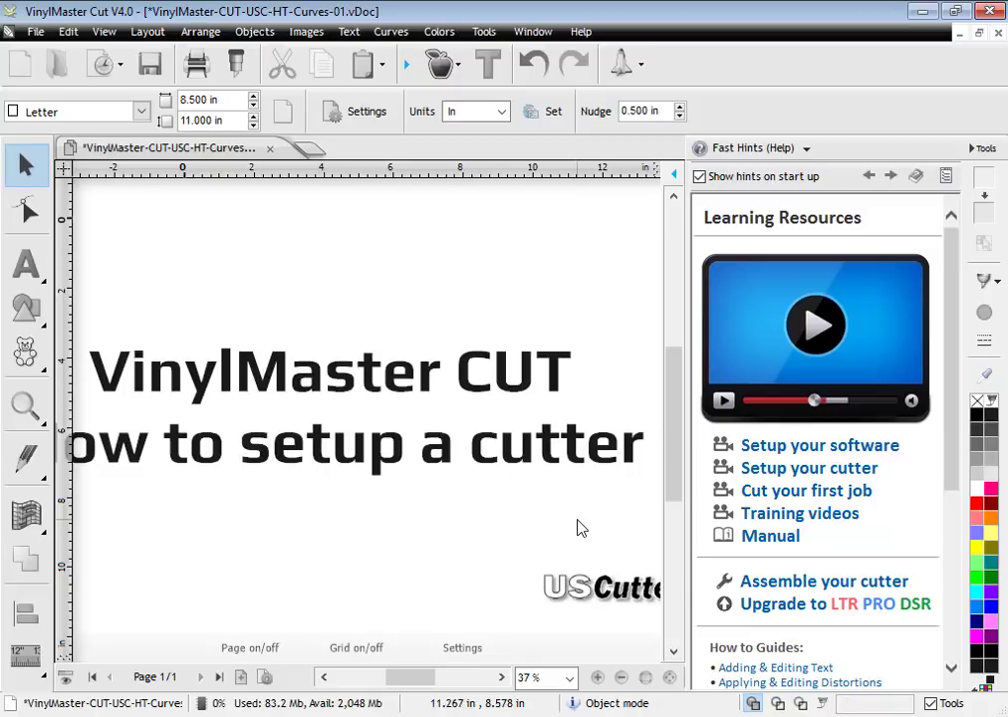
click(972, 147)
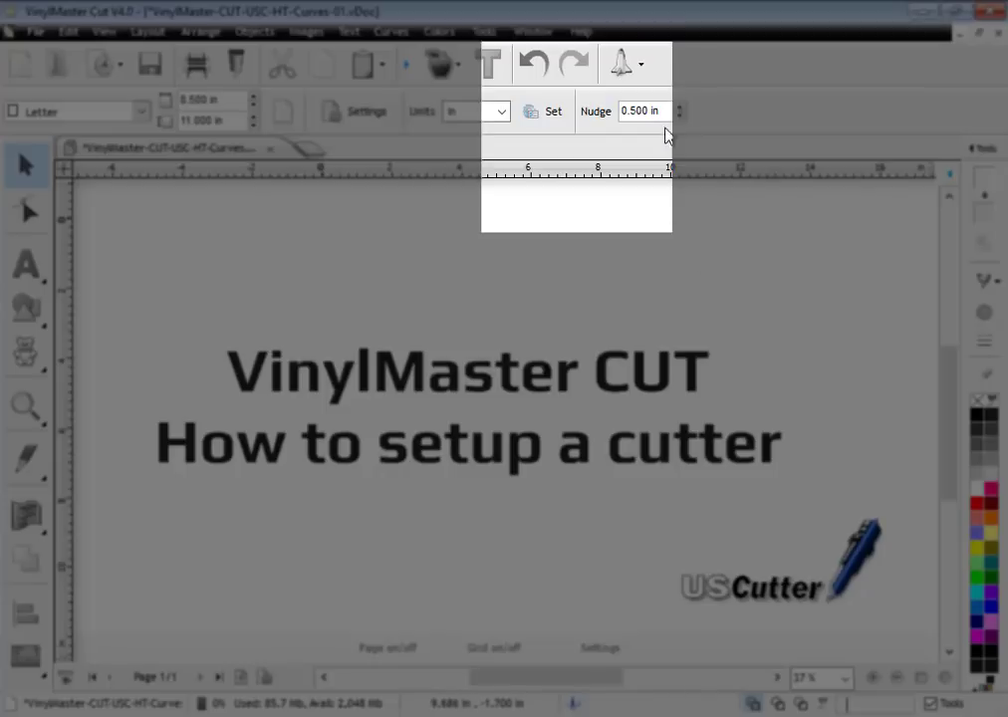
- Launch the Vinyl Spooler and check its Connection settings, where the cutter list is still empty
click(635, 70)
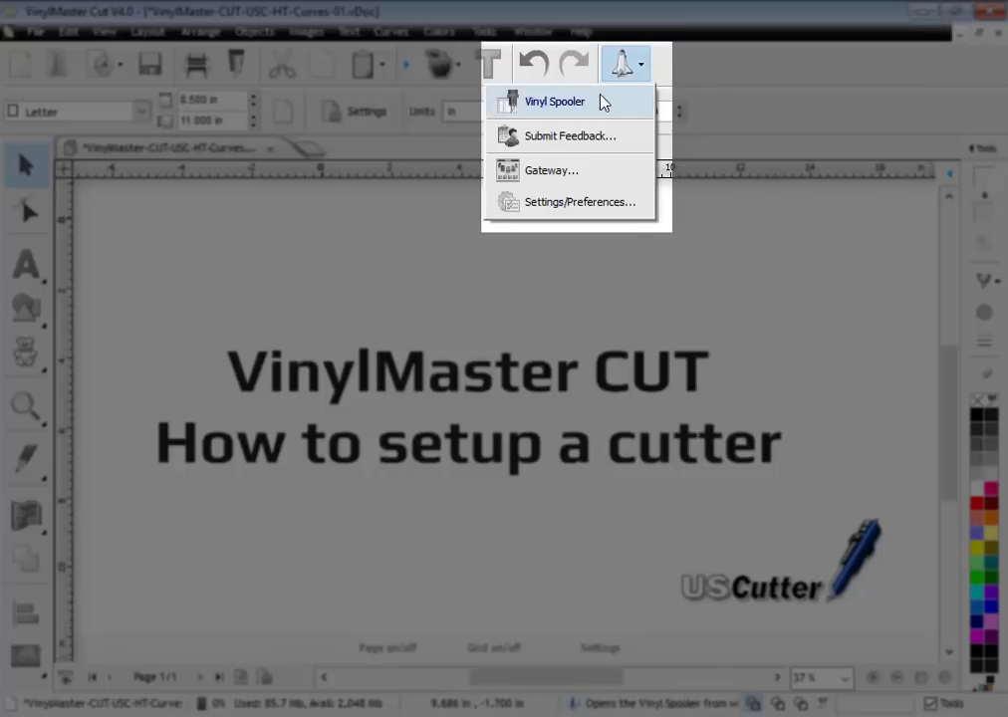
click(559, 104)
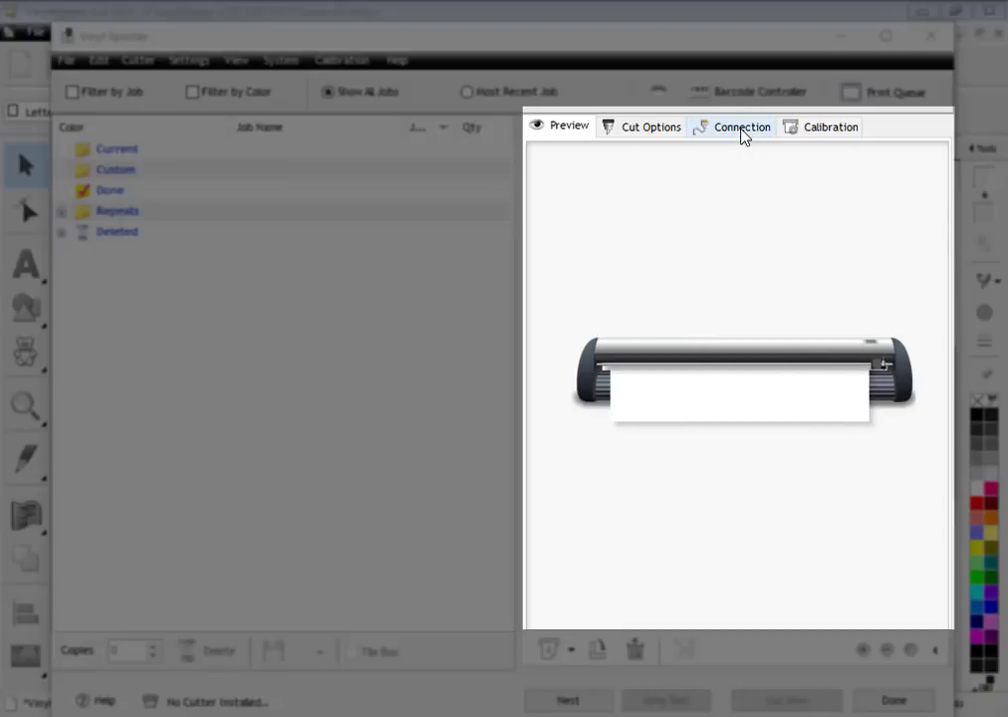
click(744, 138)
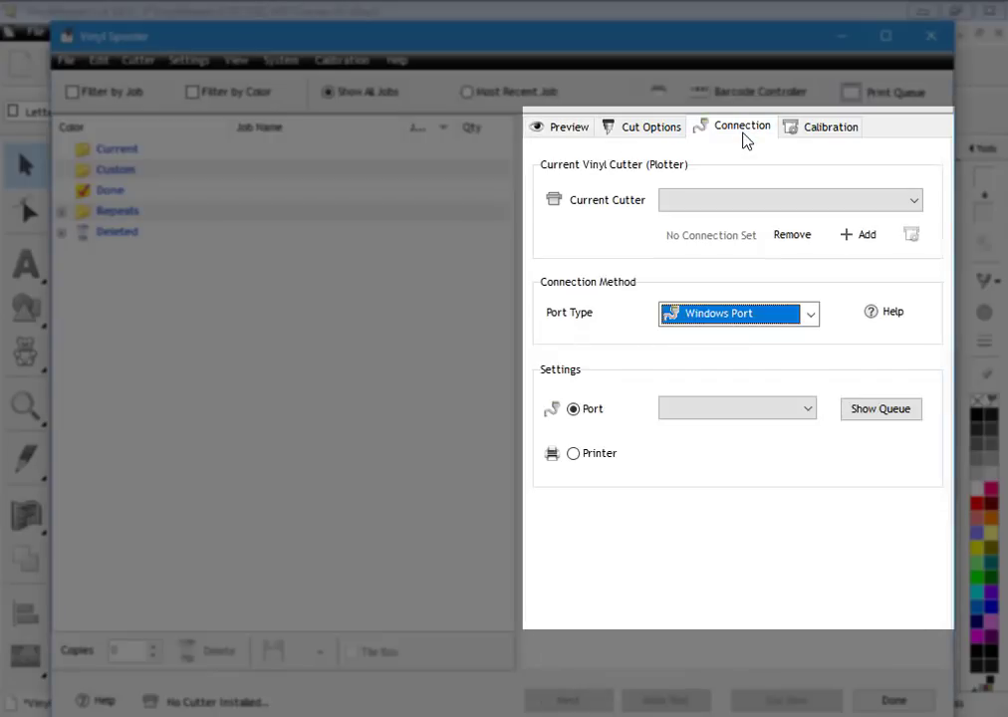
click(785, 204)
click(784, 205)
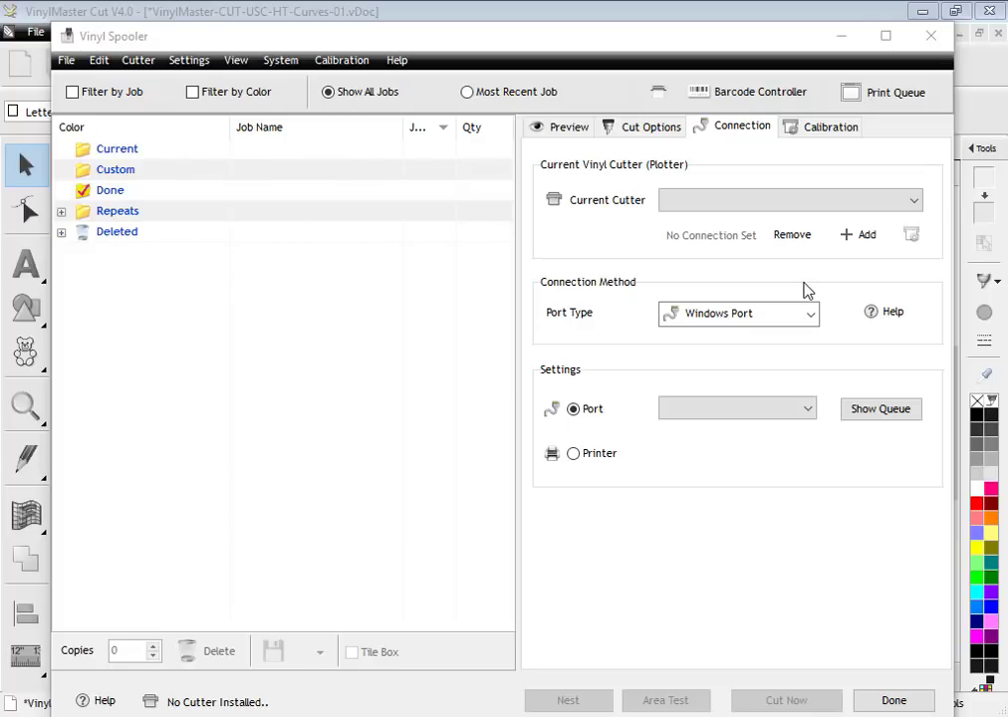
- Install the USCutter MH-721 driver as the current cutter on a Direct USB Port connection
click(856, 239)
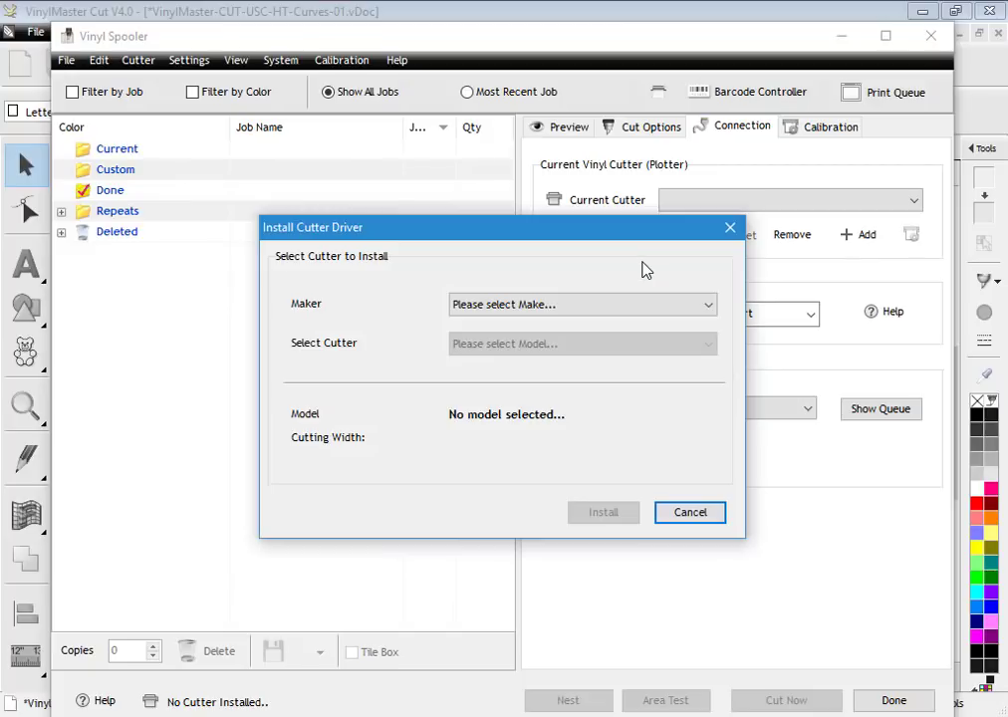
click(626, 306)
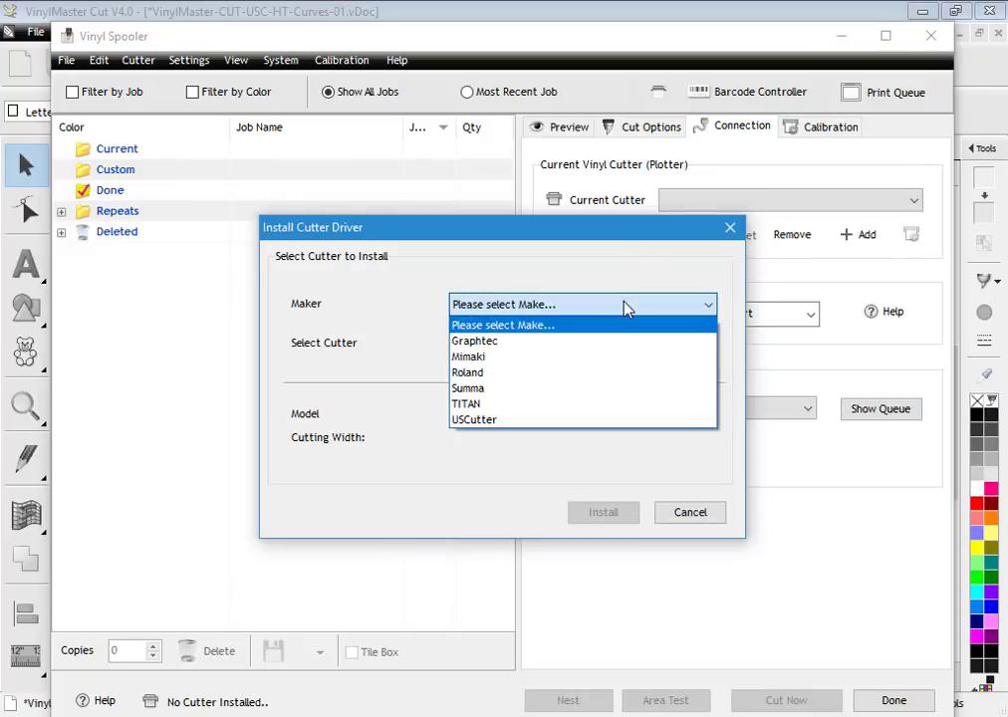
click(499, 420)
click(509, 345)
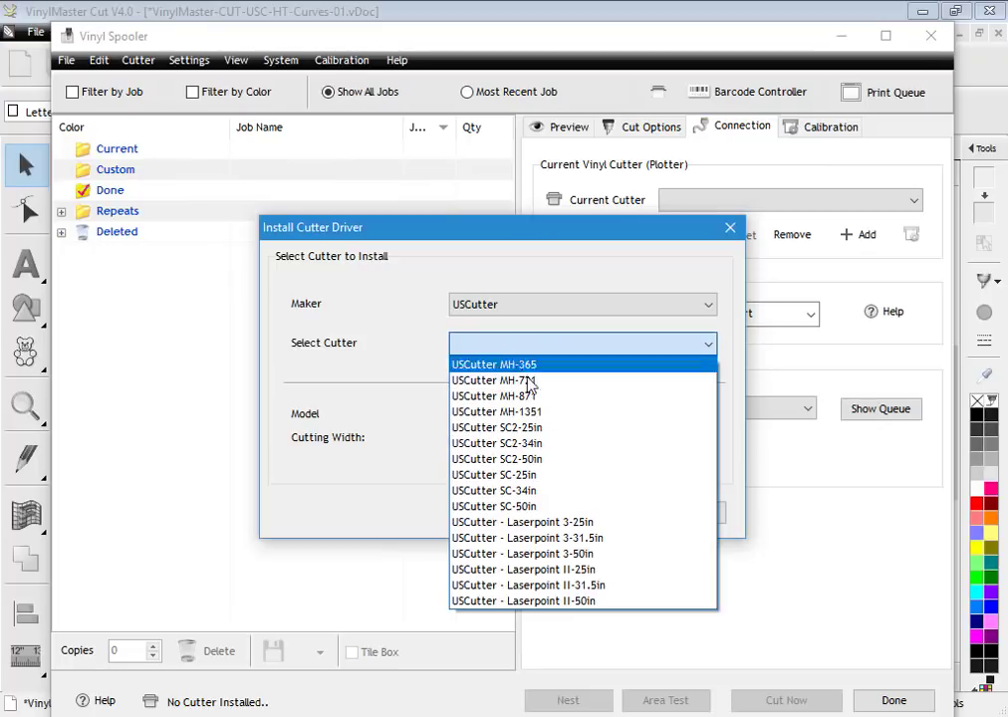
click(533, 382)
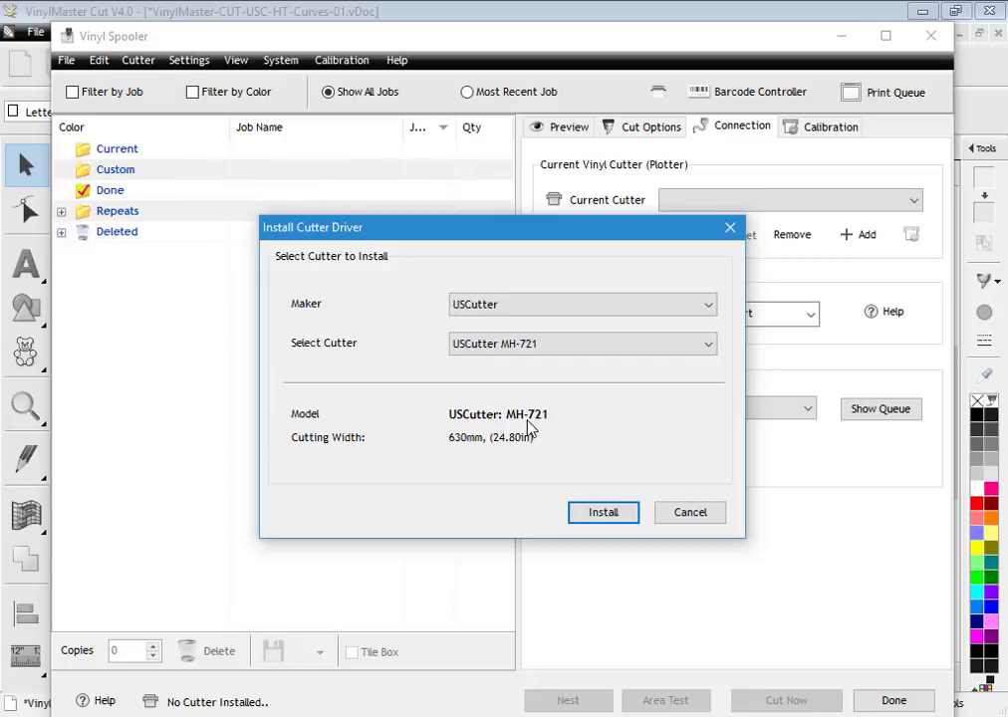
click(536, 306)
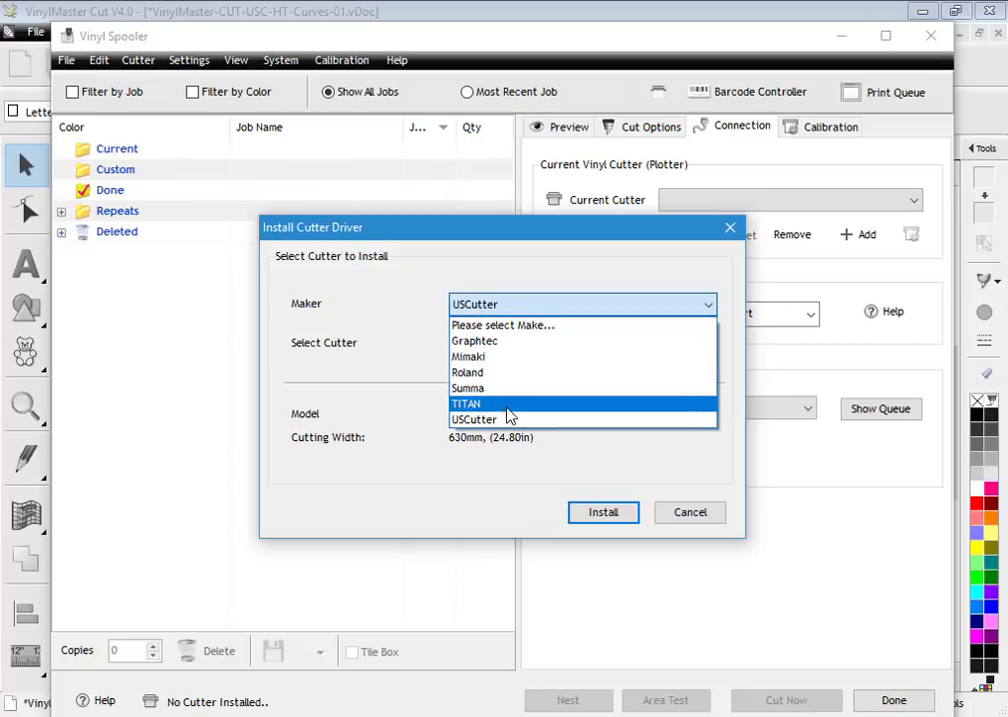
click(519, 300)
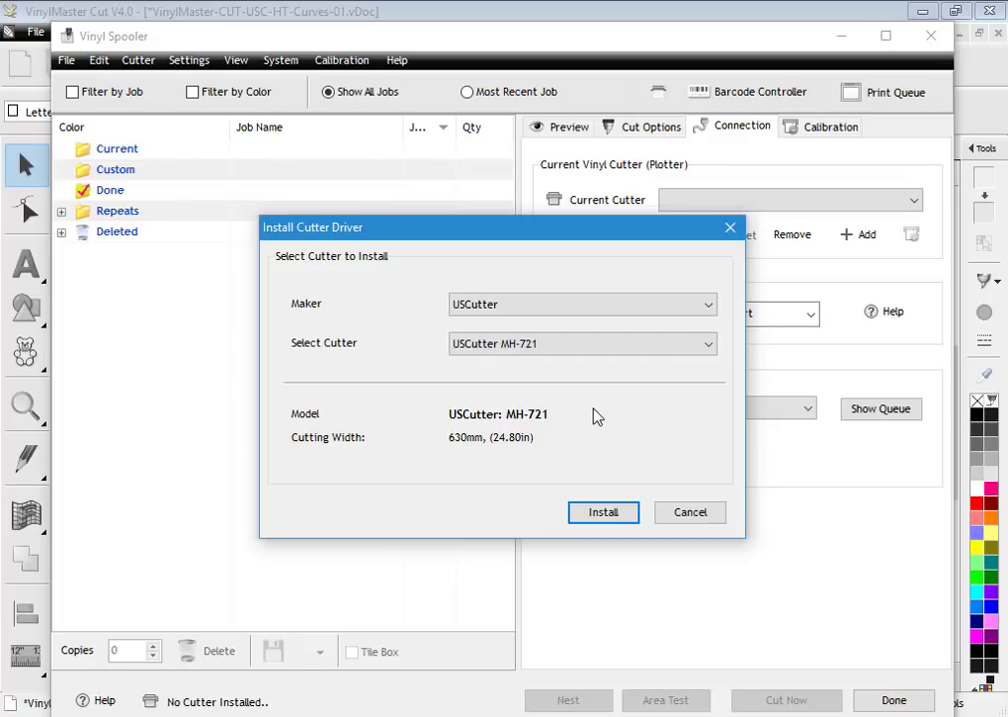
click(606, 512)
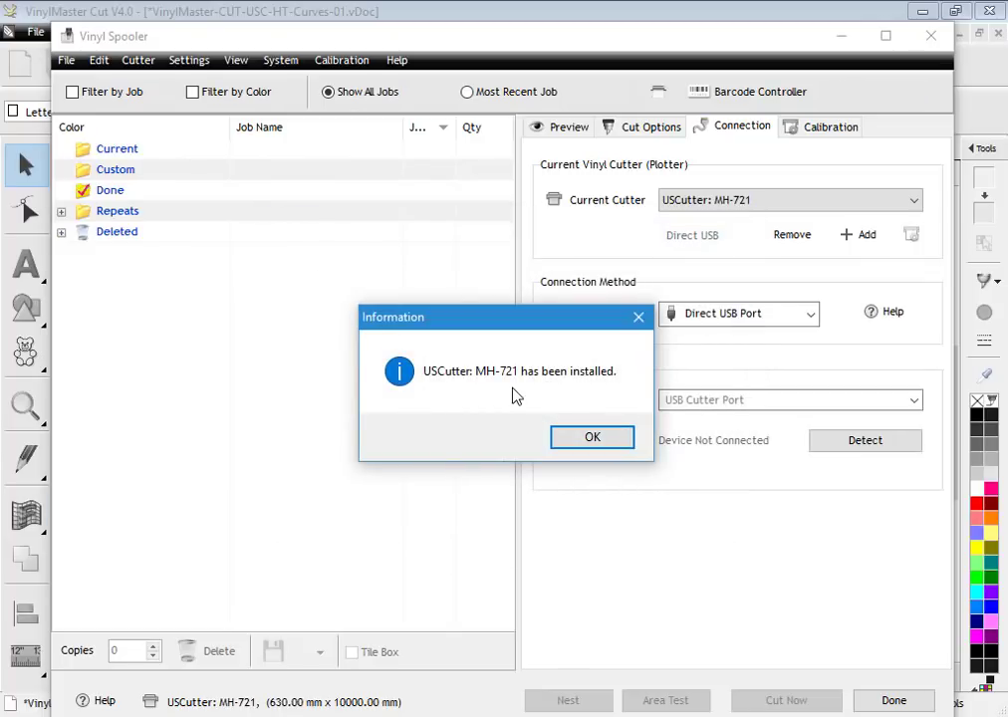
click(598, 438)
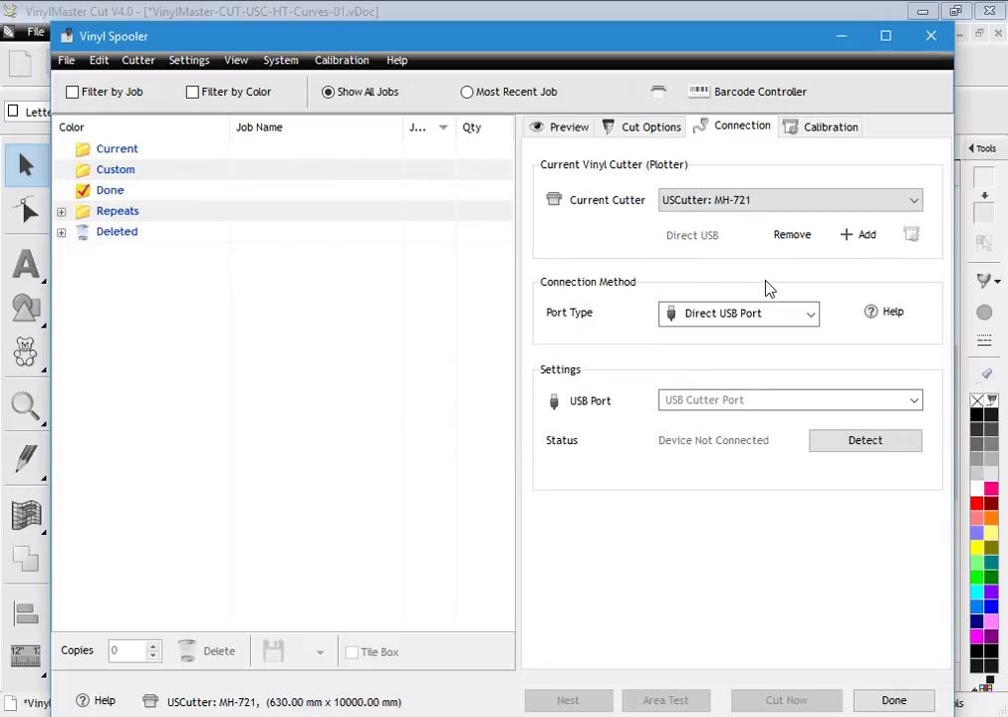
- Switch the MH-721 to Direct COM Port (COM3, 9600 baud) and abandon installing a second driver
click(757, 316)
click(752, 340)
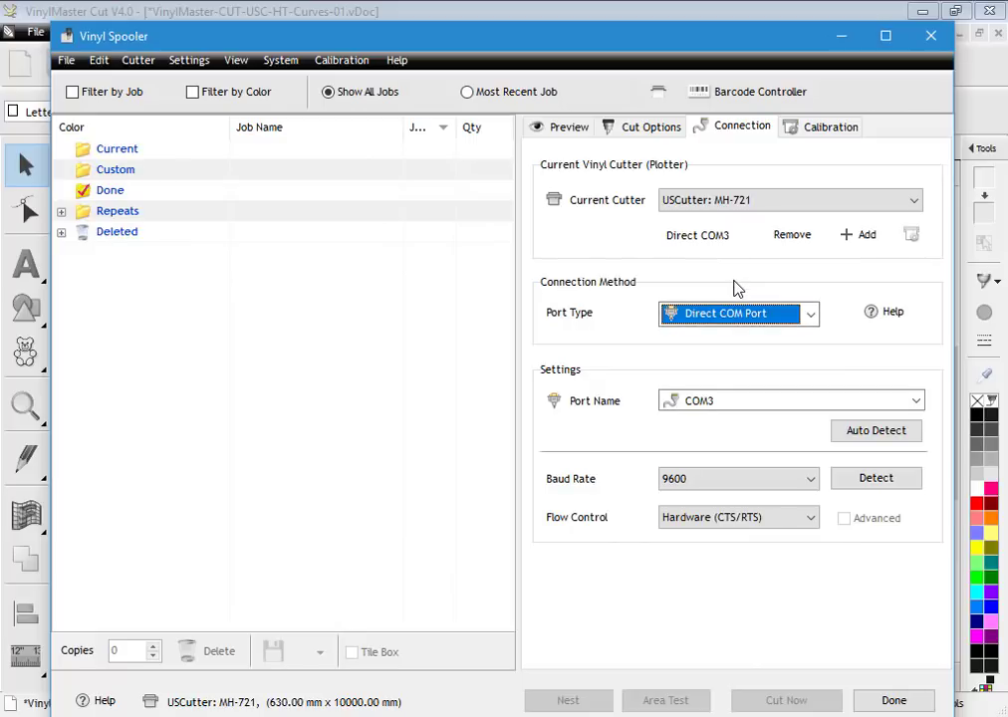
click(860, 237)
click(635, 311)
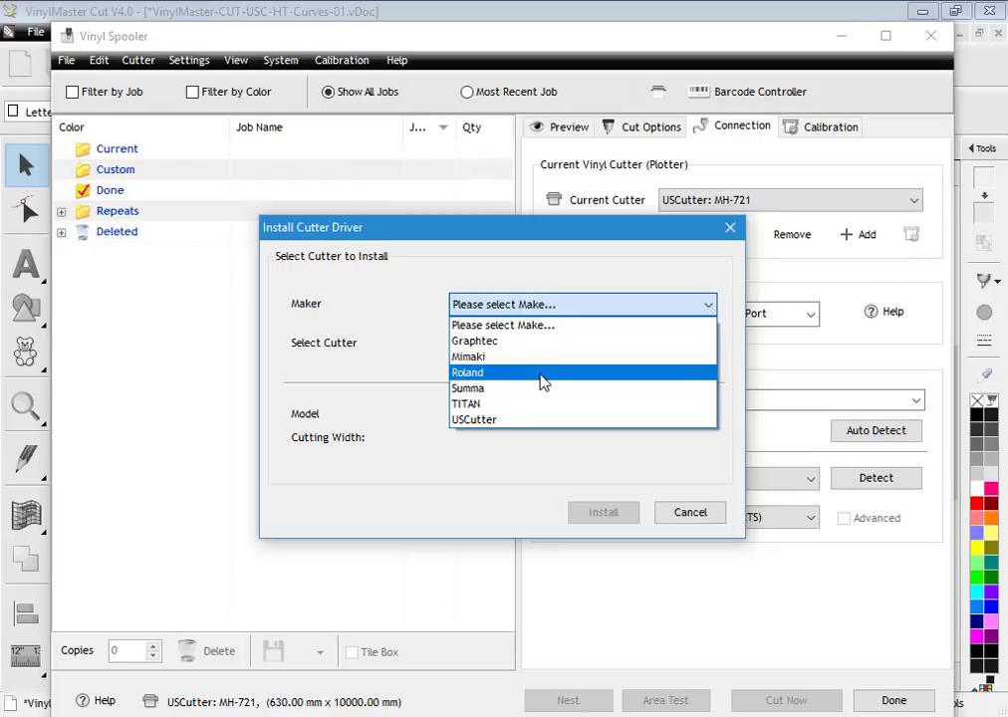
click(568, 280)
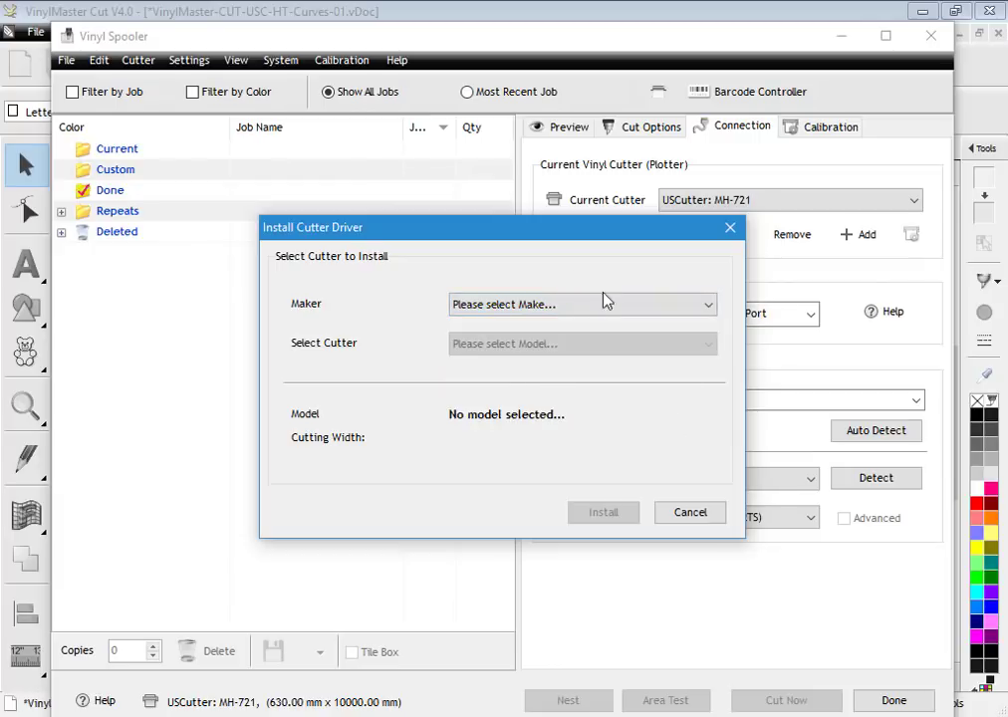
click(695, 513)
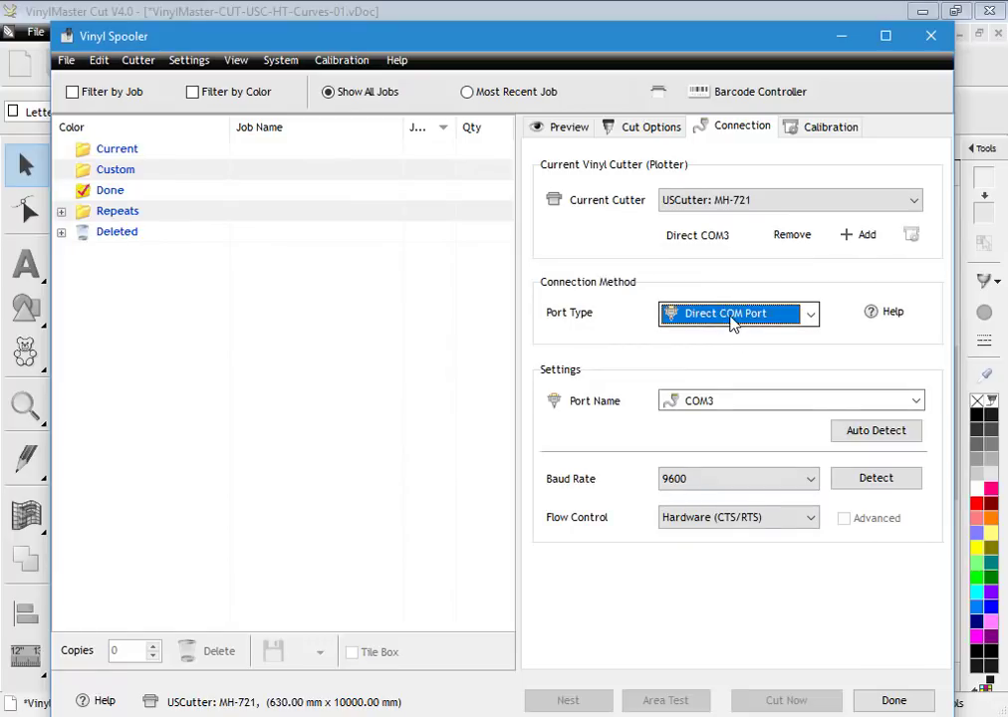
click(732, 319)
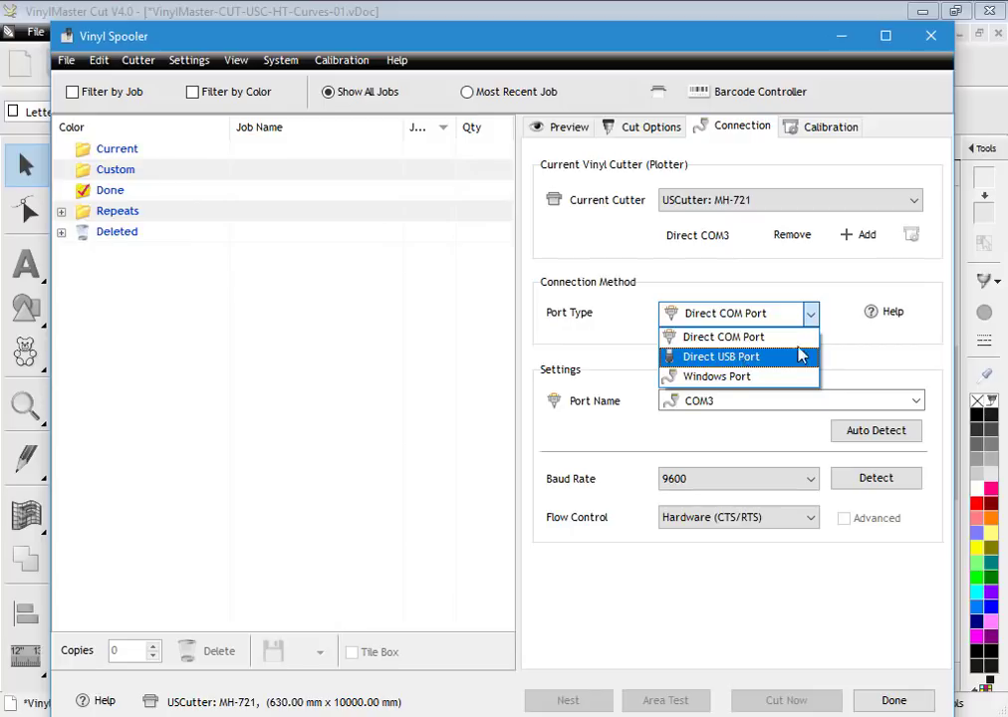
- Keep Direct COM Port, pick USB Serial Port (COM4) as the port name, and start Auto Detect
click(780, 340)
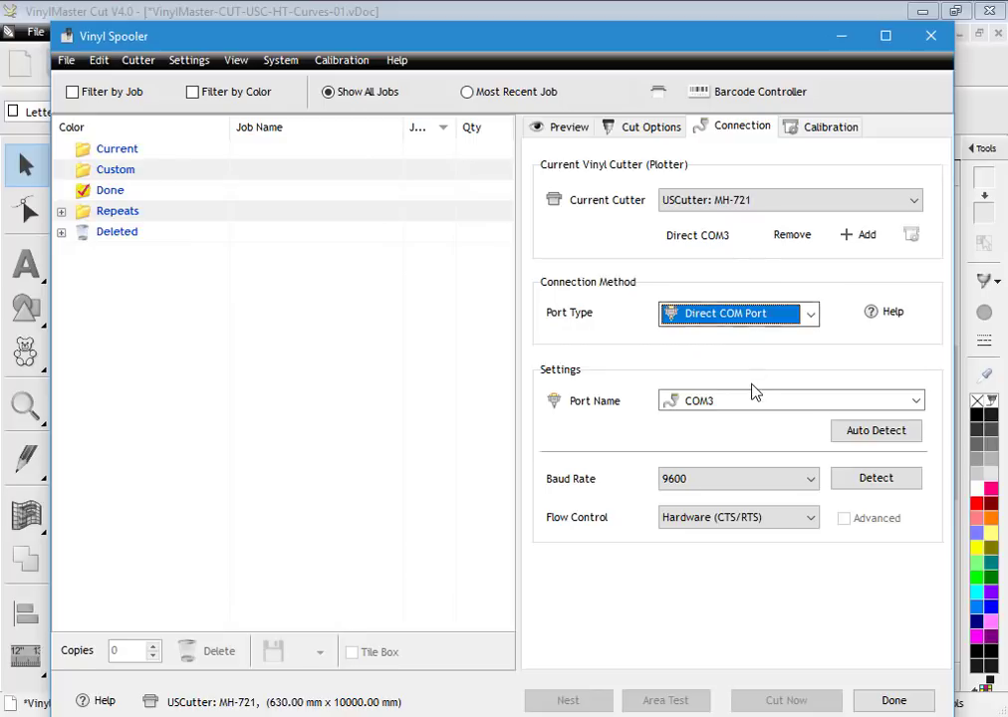
click(711, 408)
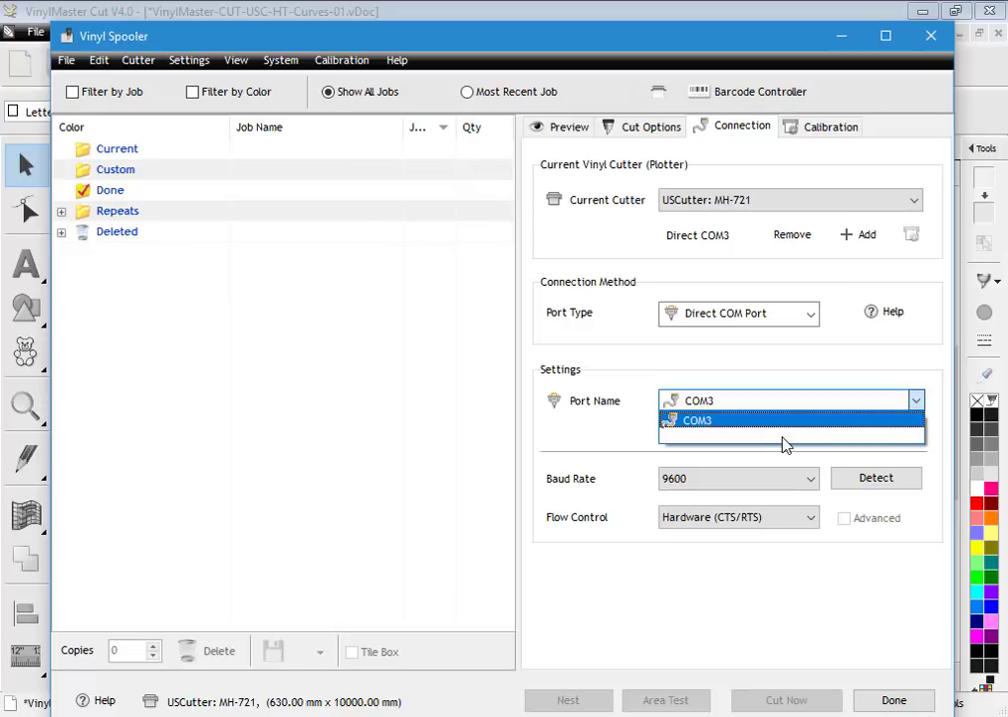
click(916, 399)
click(915, 398)
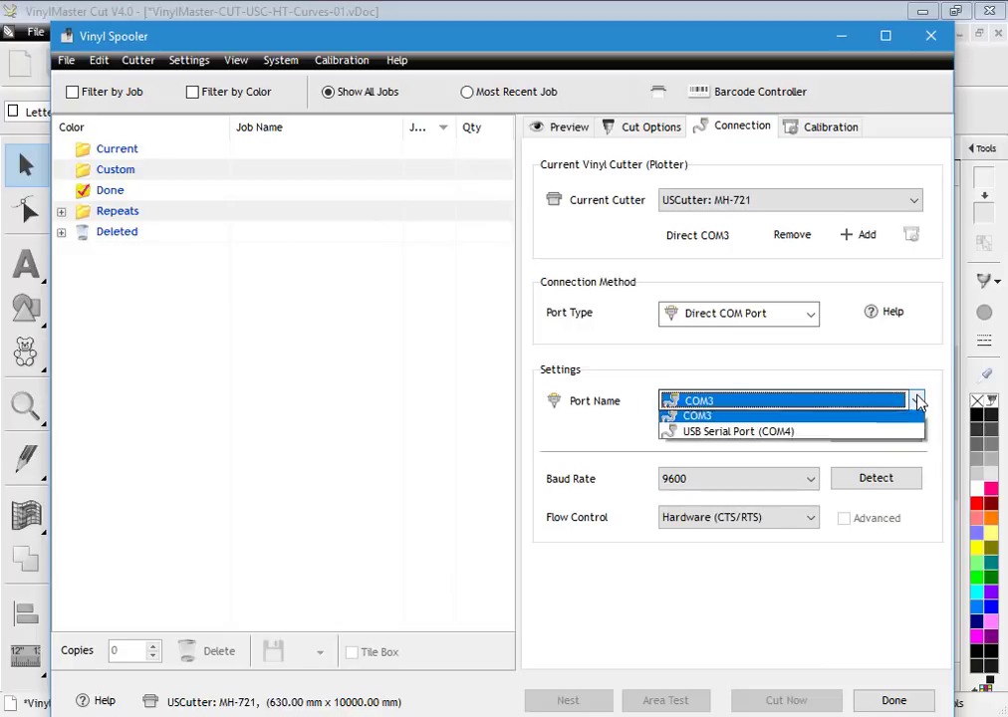
click(756, 437)
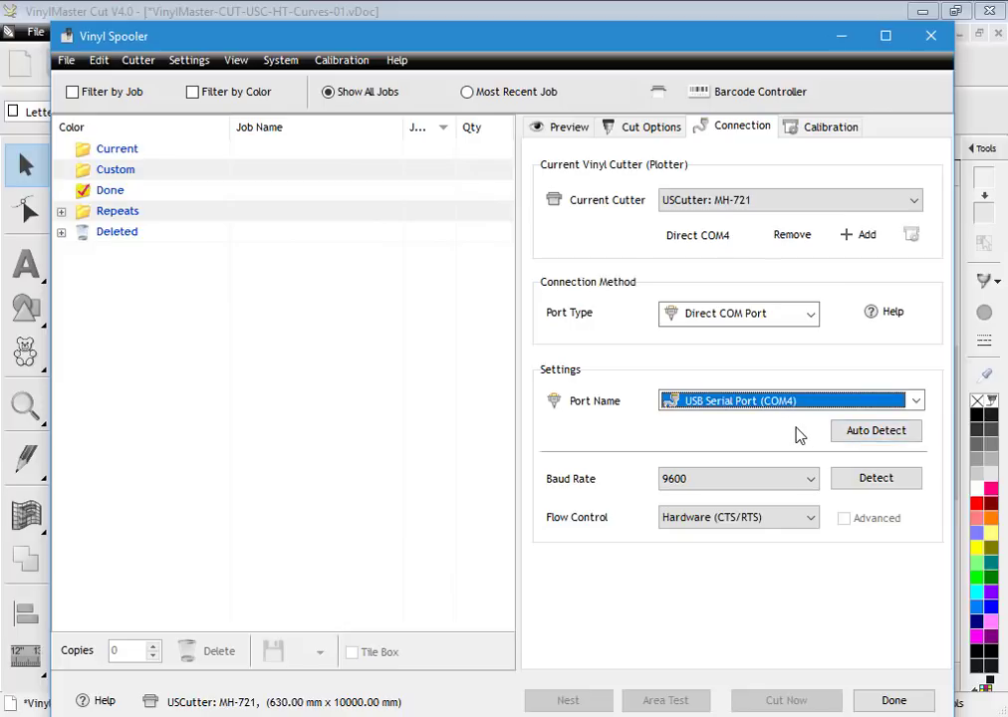
click(864, 436)
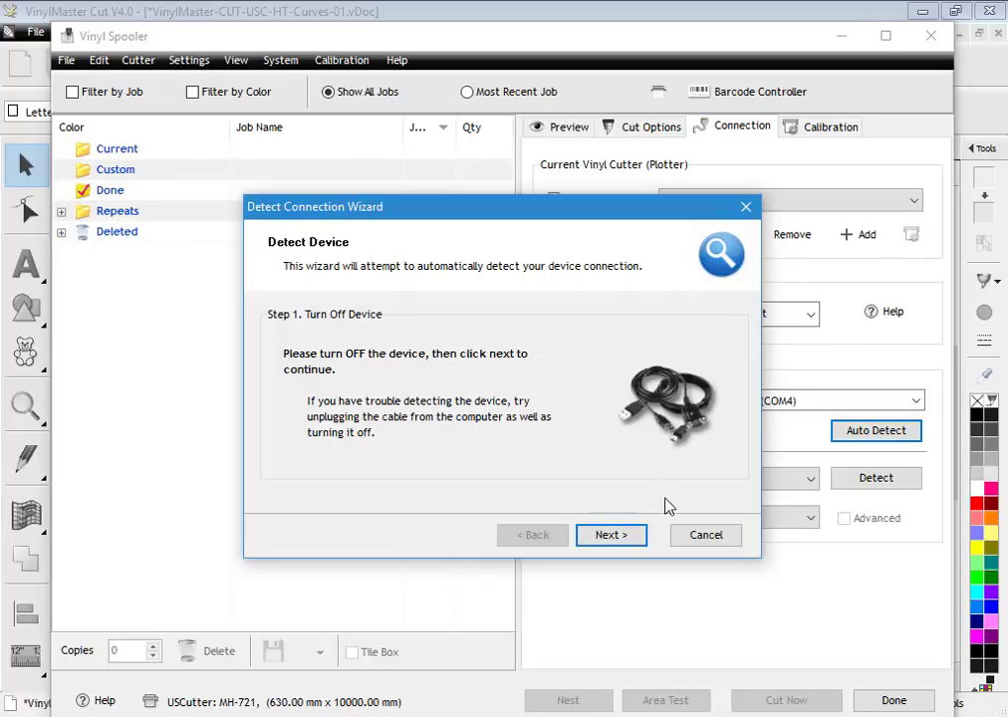
- Cancel the Detect Connection Wizard, keeping the MH-721 on COM4 at 9600 baud
click(729, 542)
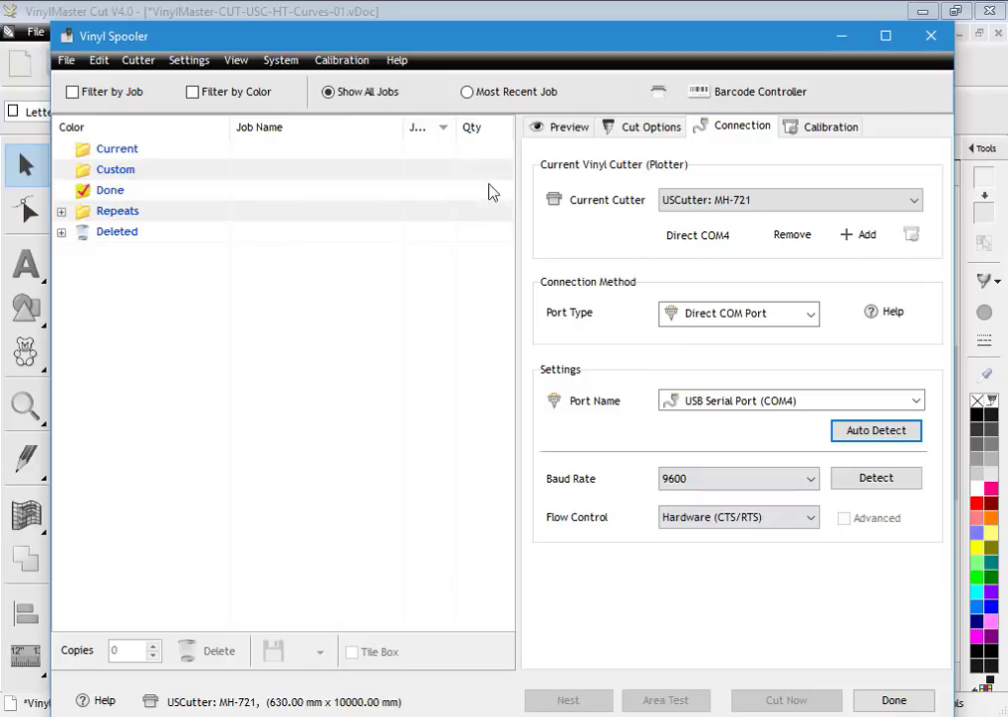
- Confirm in Device Manager that USB Serial Port (COM4) is listed under Ports, then return to Vinyl Spooler
click(282, 61)
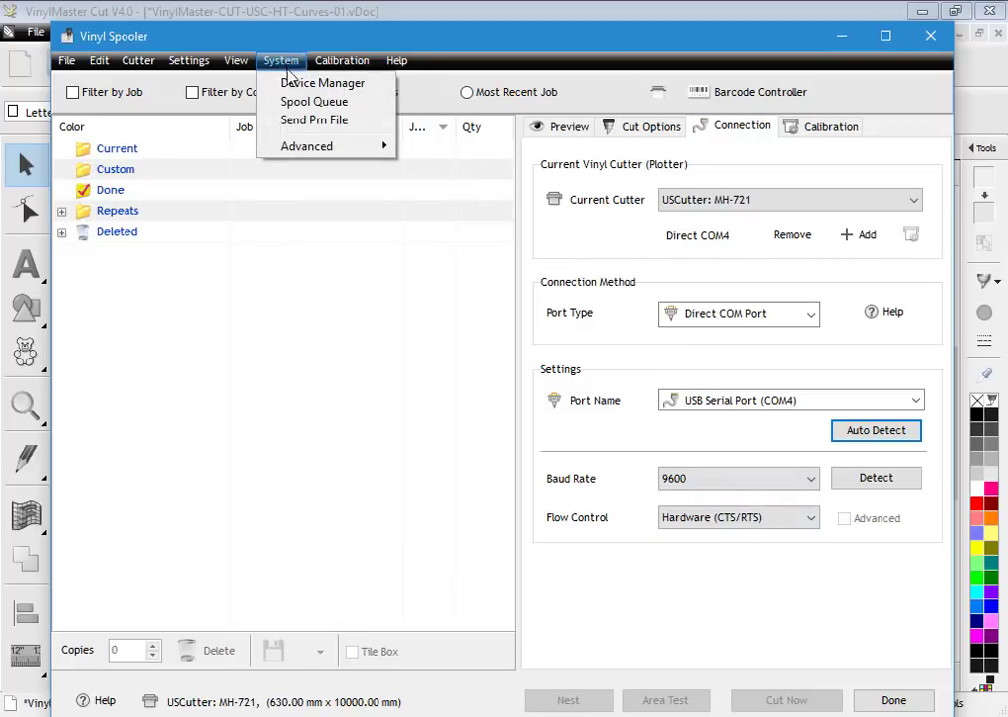
click(289, 81)
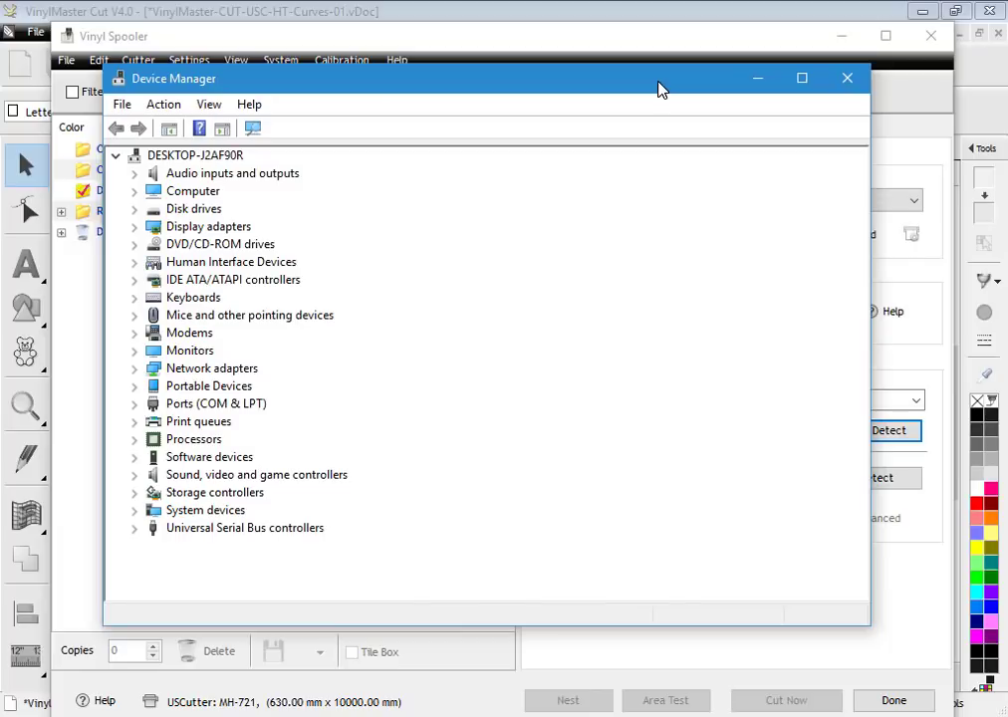
click(133, 403)
click(269, 423)
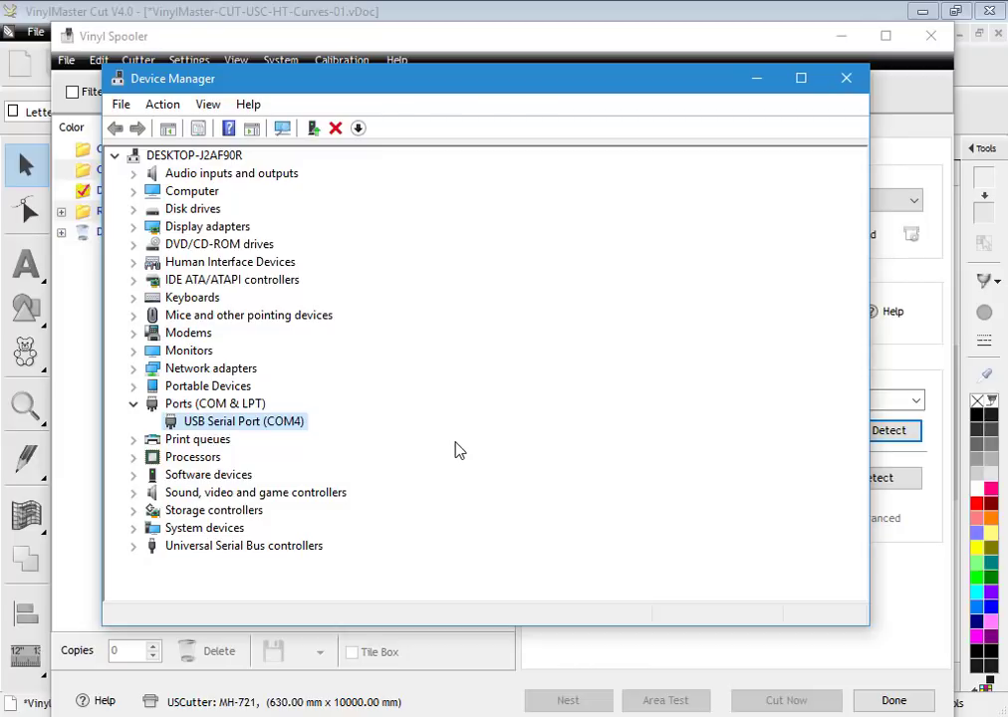
click(293, 49)
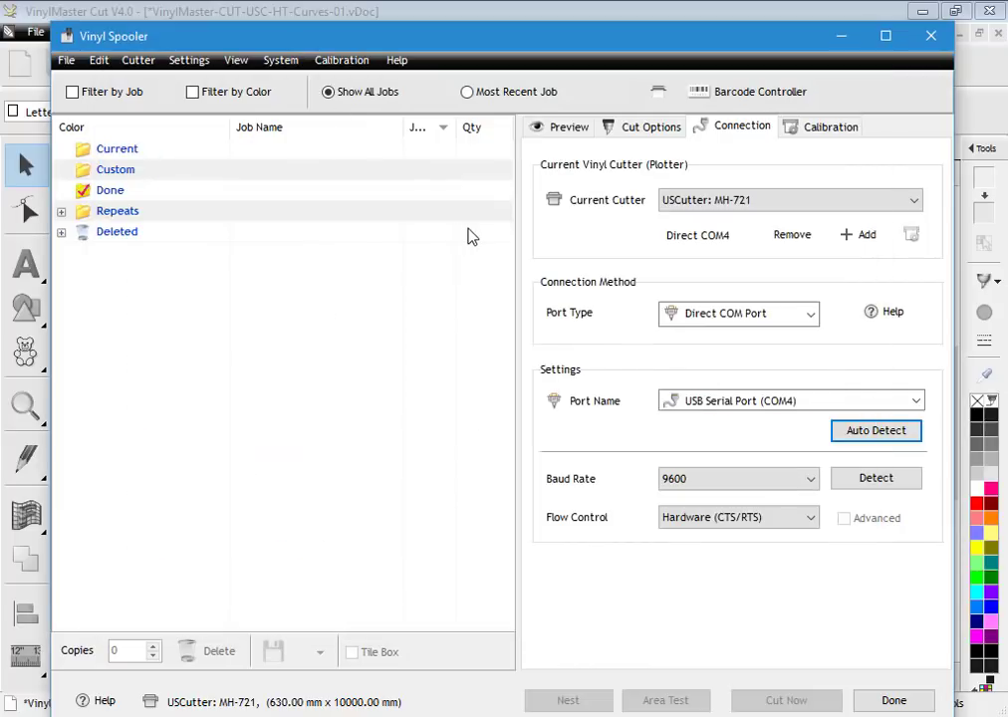
click(284, 62)
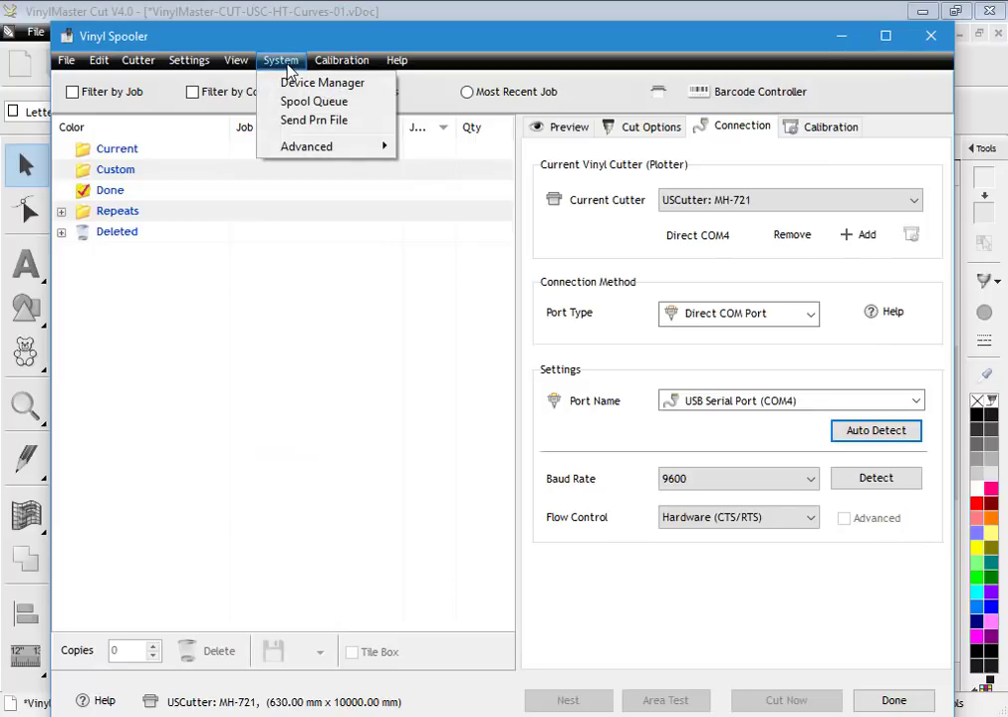
mouse_move(299, 146)
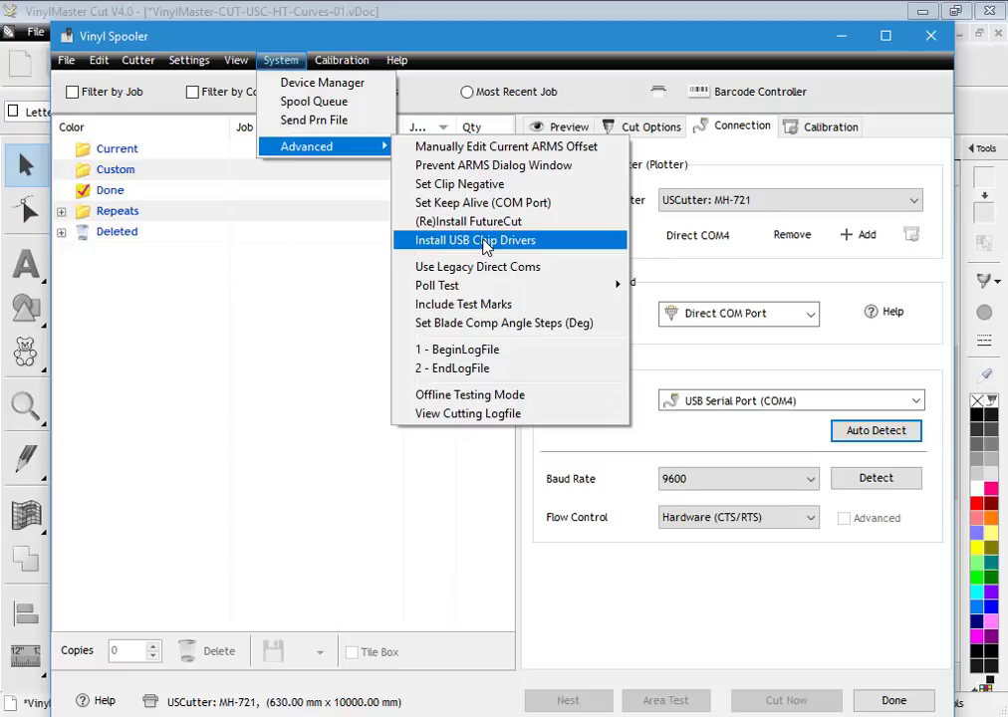
click(485, 241)
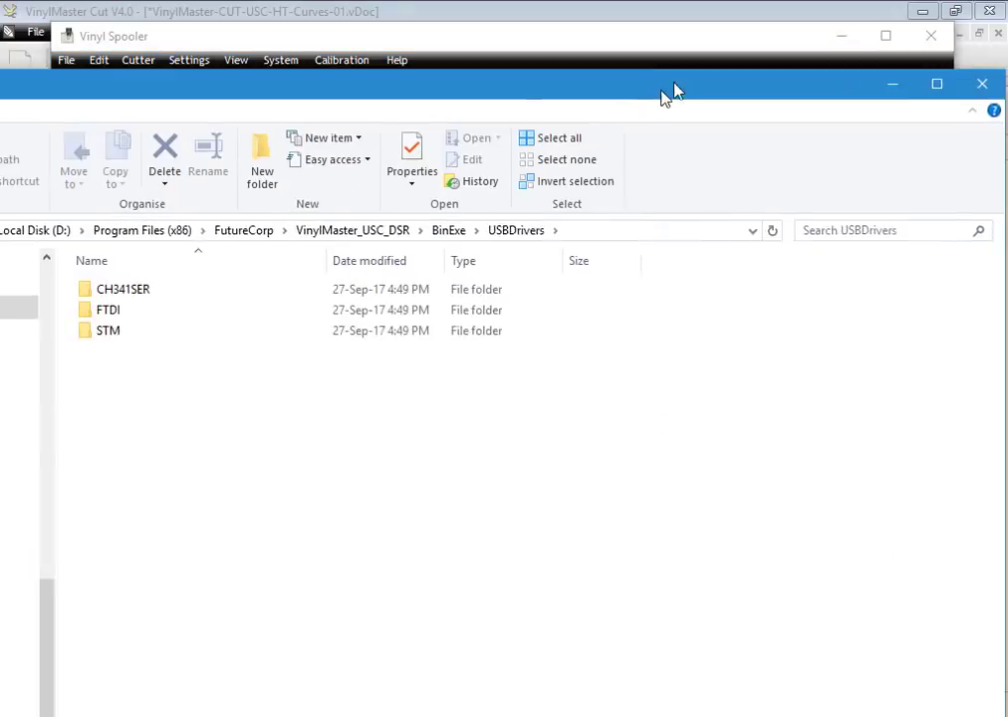
drag(668, 94, 704, 61)
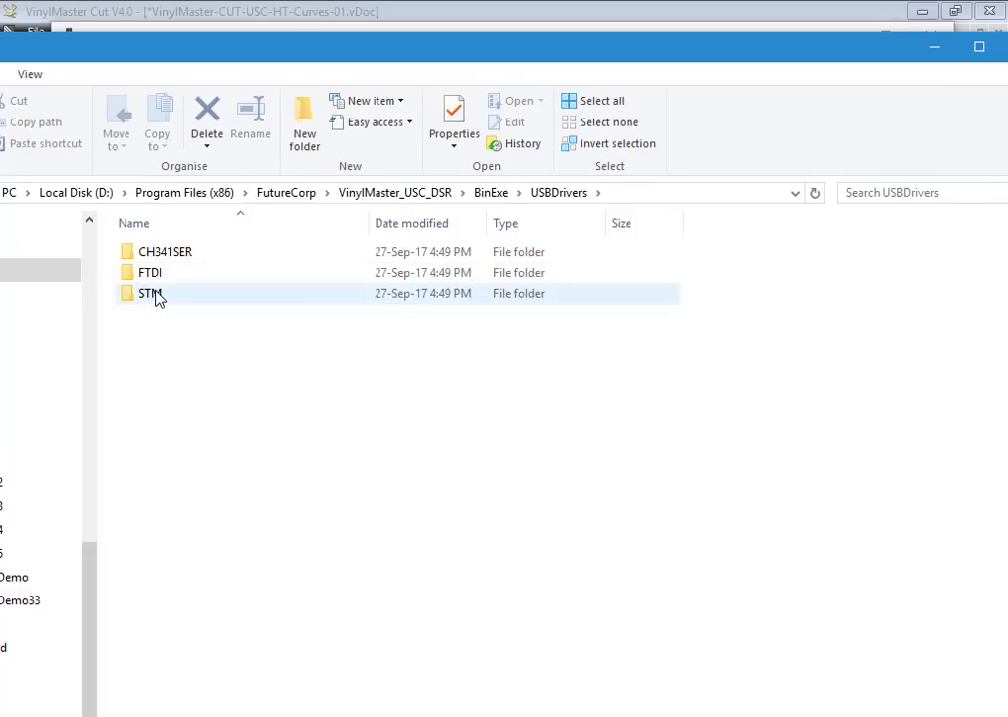
double_click(156, 293)
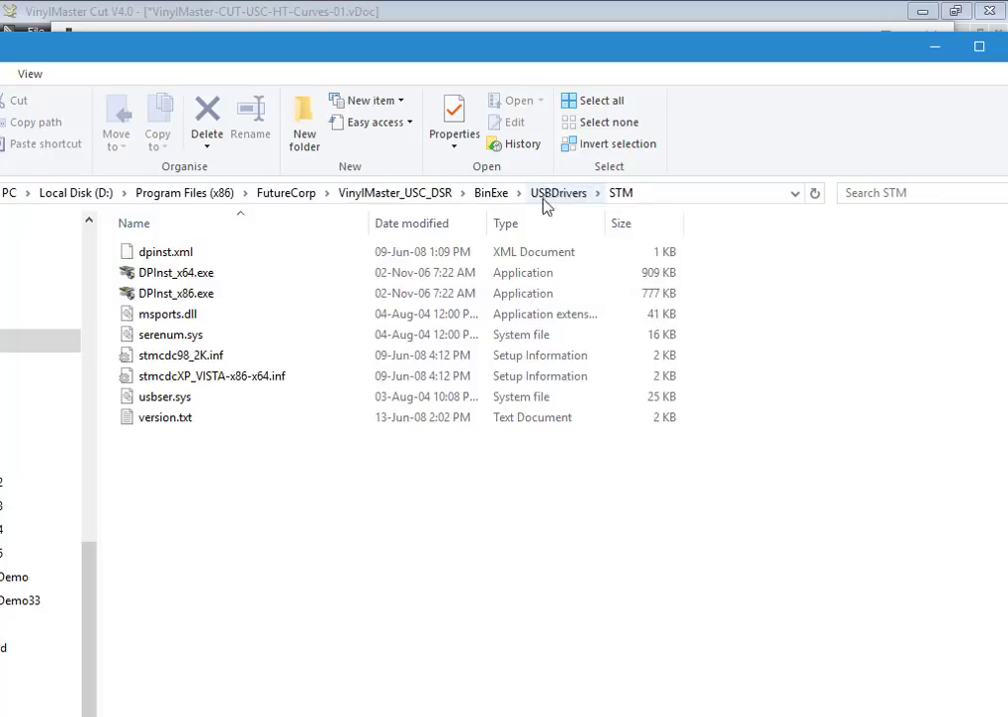
click(525, 194)
double_click(193, 275)
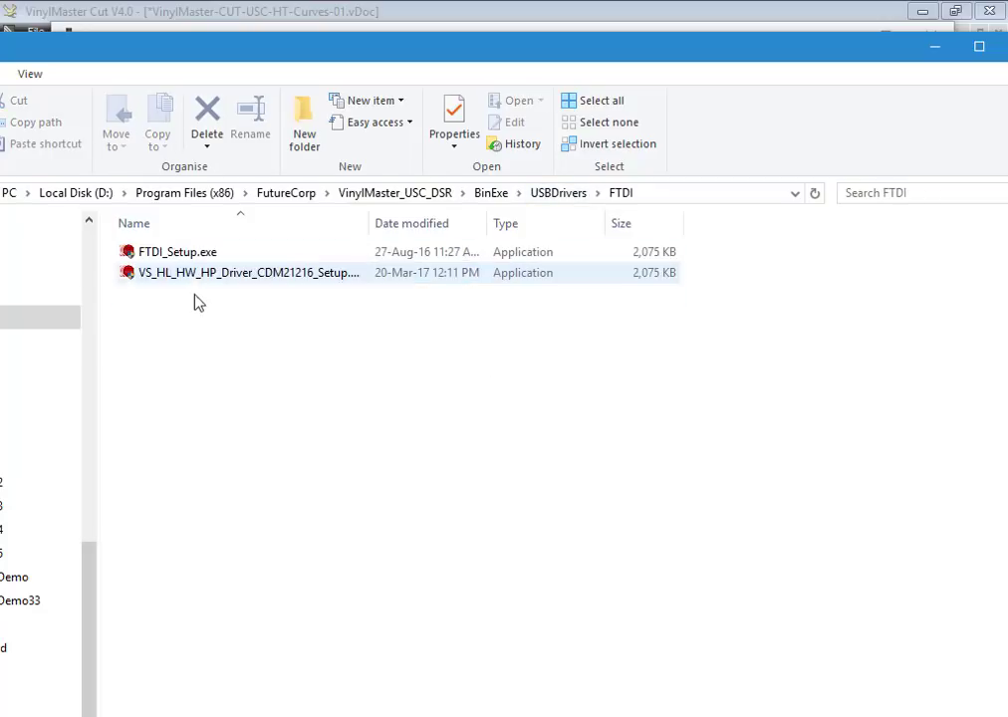
click(934, 47)
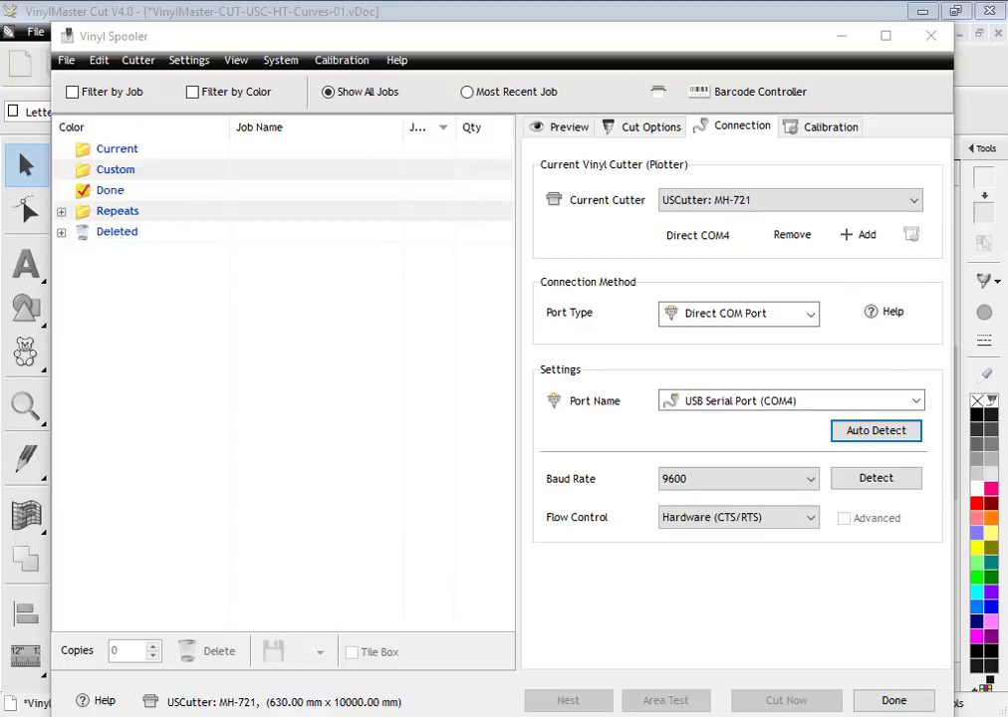
drag(428, 218, 603, 70)
drag(352, 104, 199, 108)
click(300, 101)
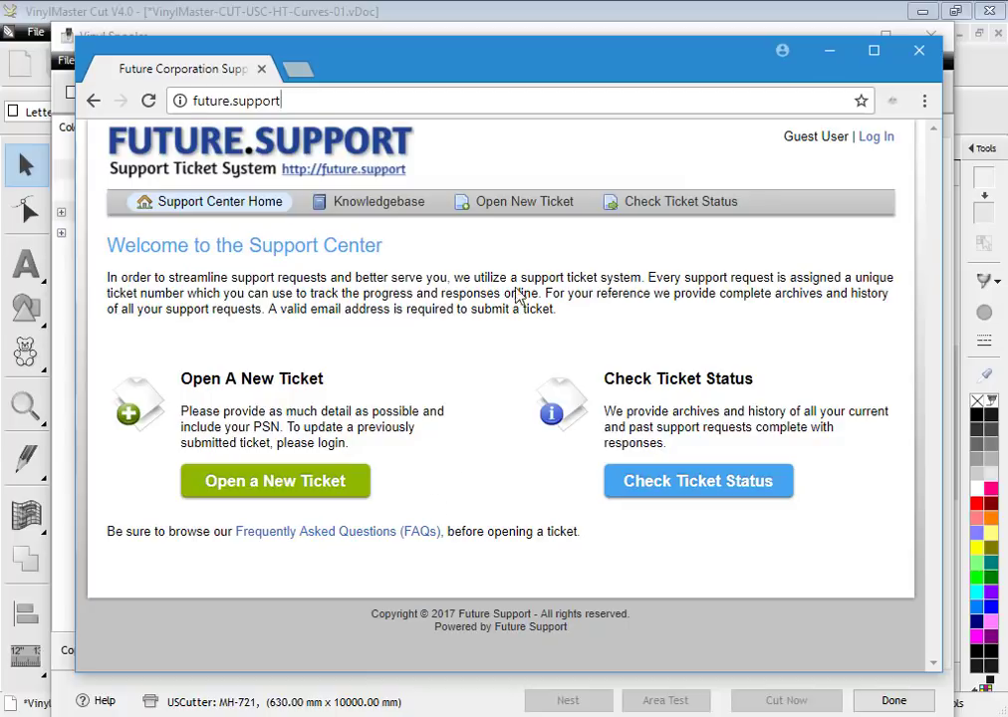
click(828, 50)
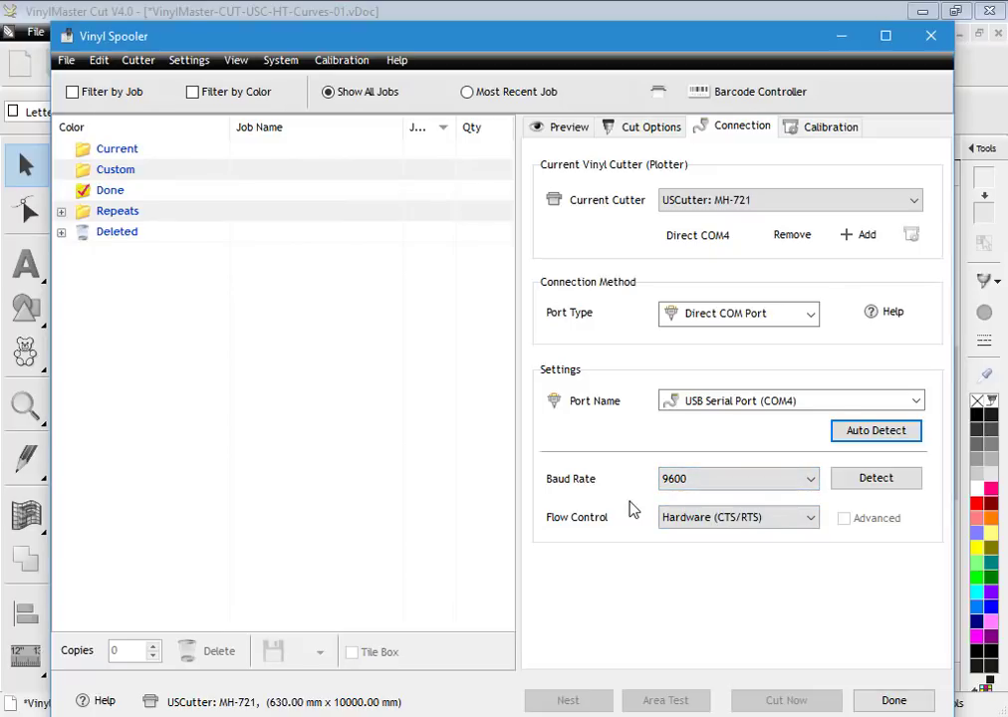
- Run baud-rate detection on COM4, answering each cutter-response test, so the MH-721 uses 38400 baud
click(877, 479)
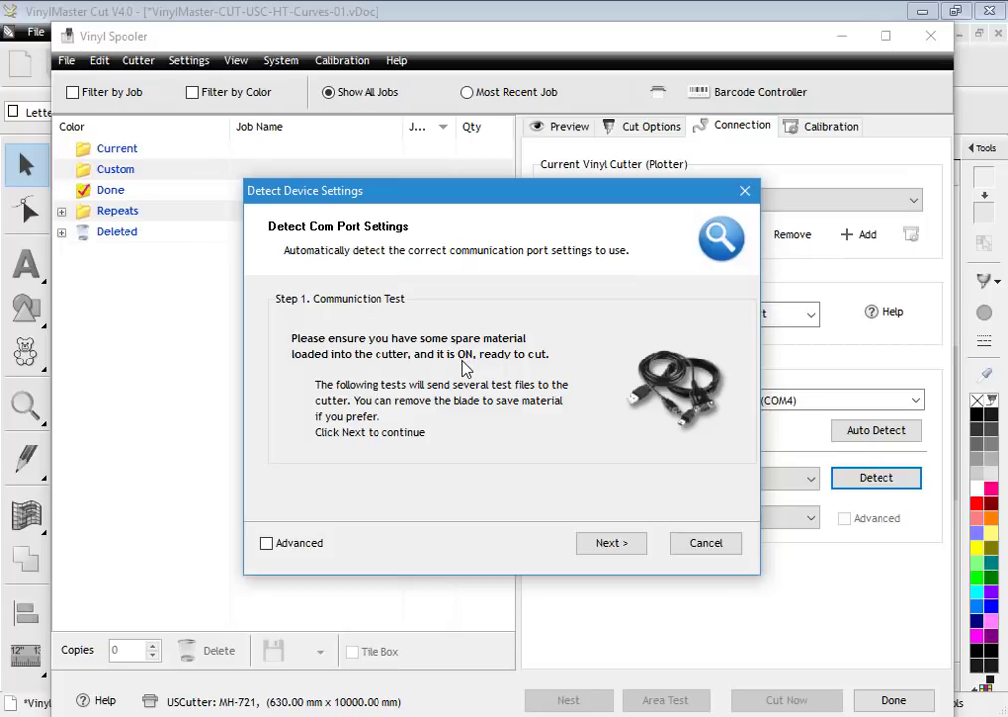
click(617, 543)
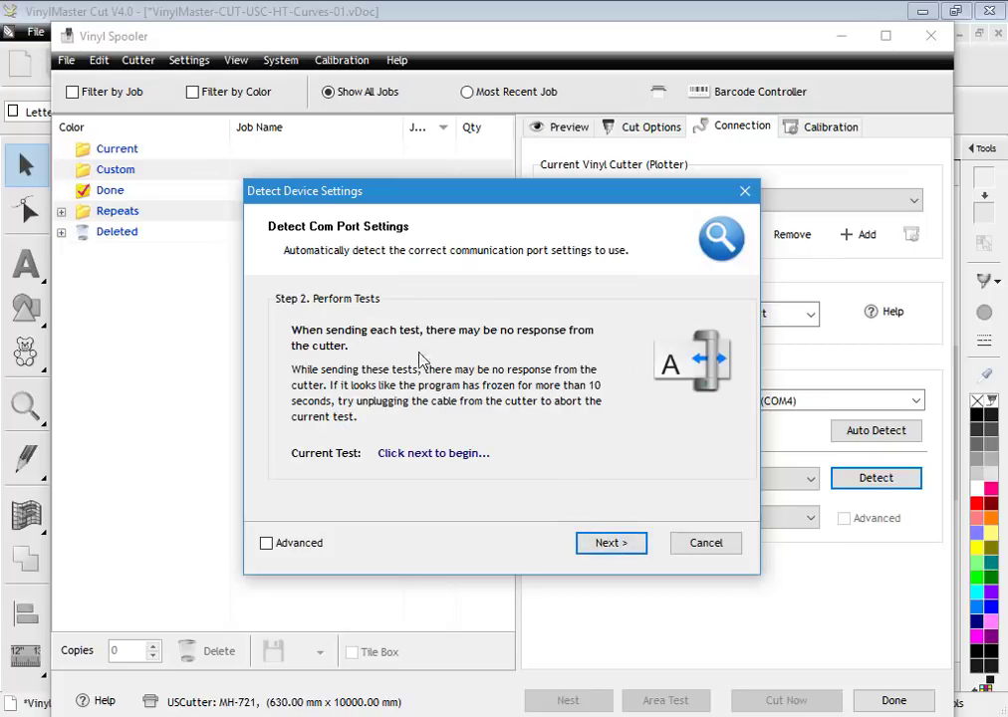
click(617, 542)
click(468, 439)
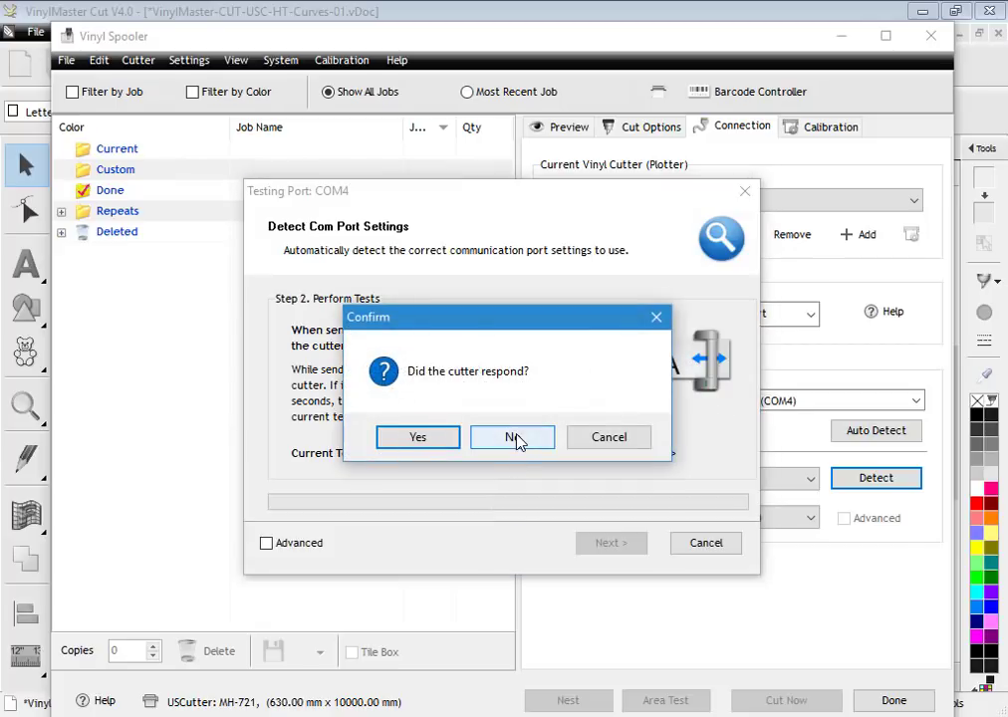
click(517, 442)
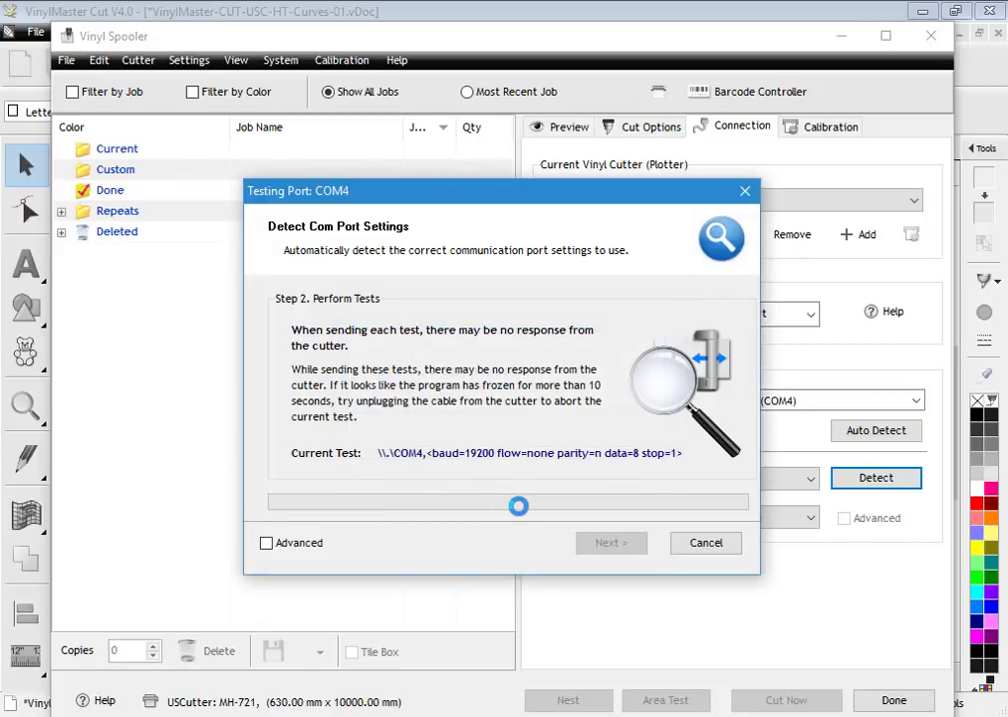
click(514, 435)
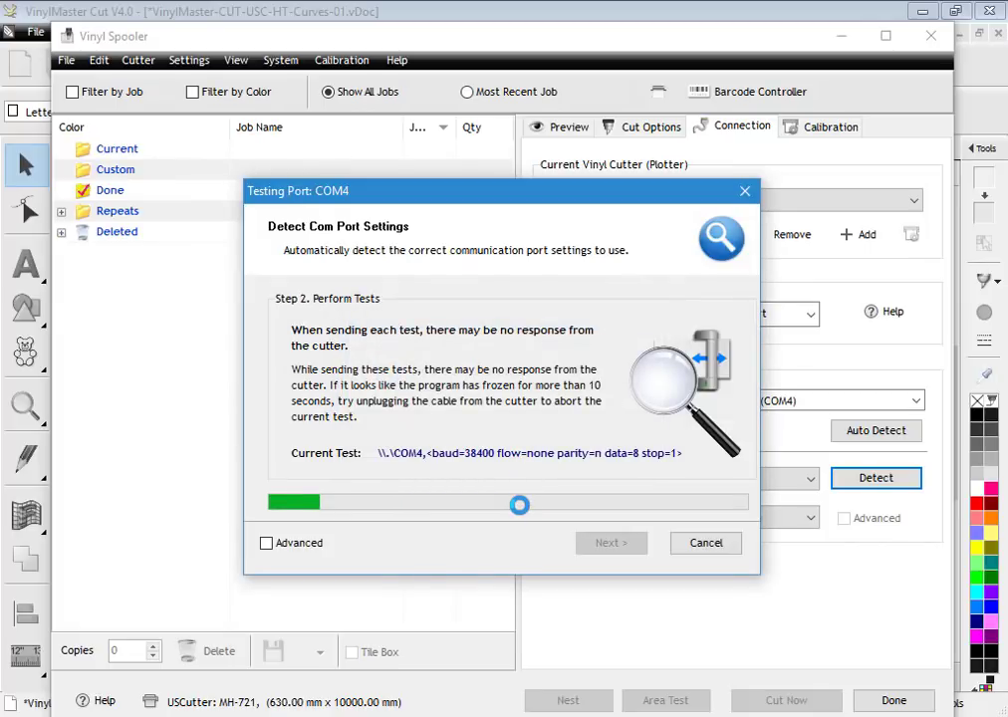
click(486, 438)
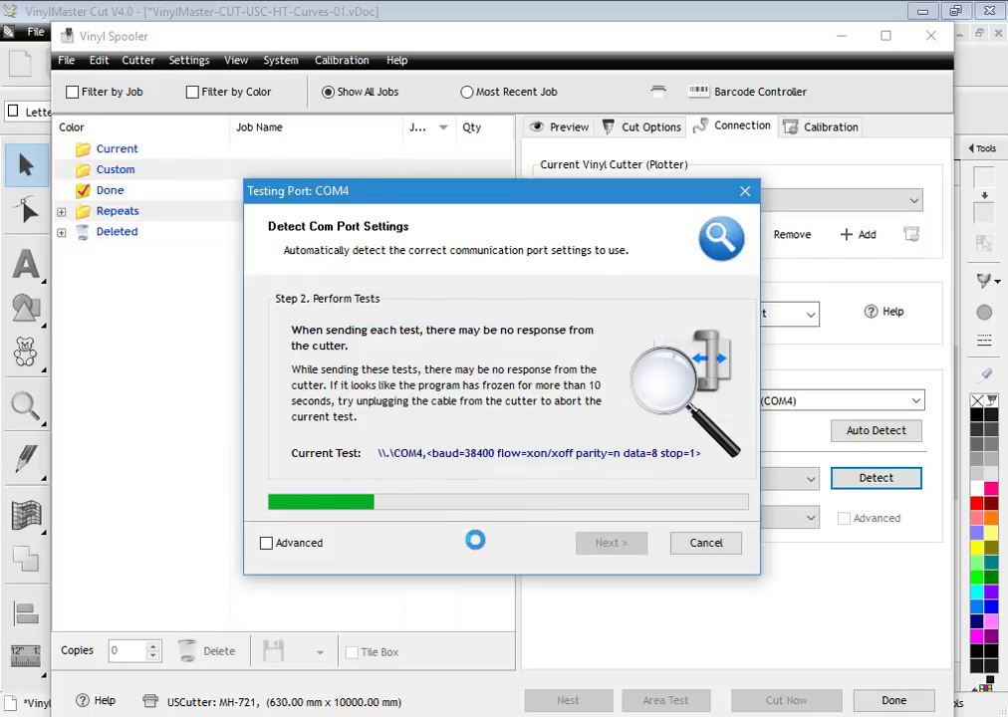
click(438, 438)
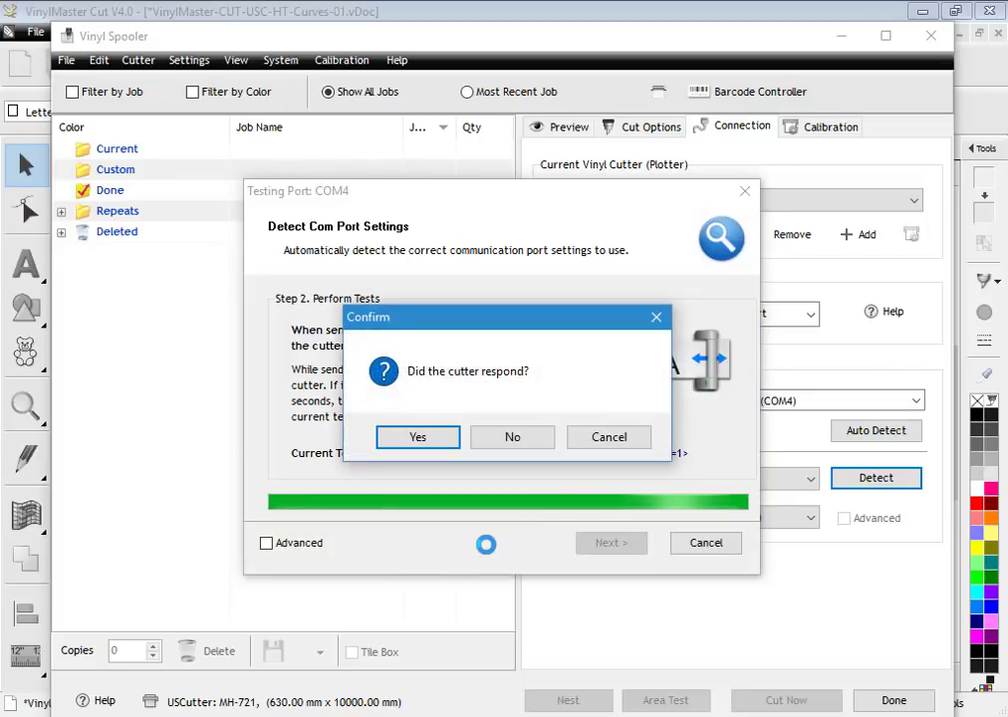
click(448, 441)
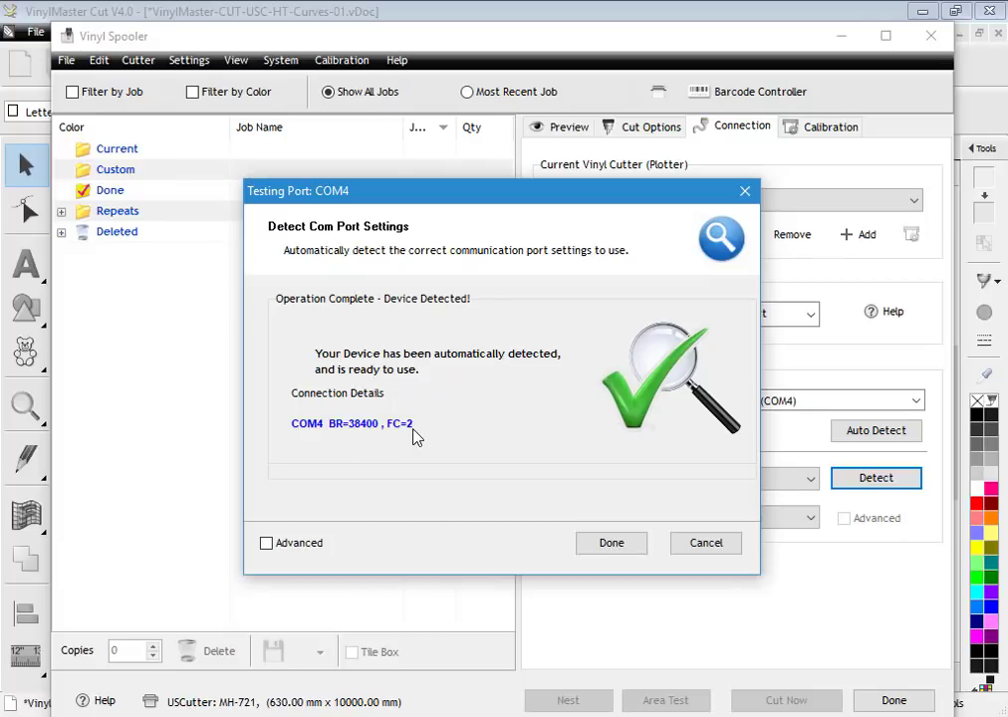
click(611, 542)
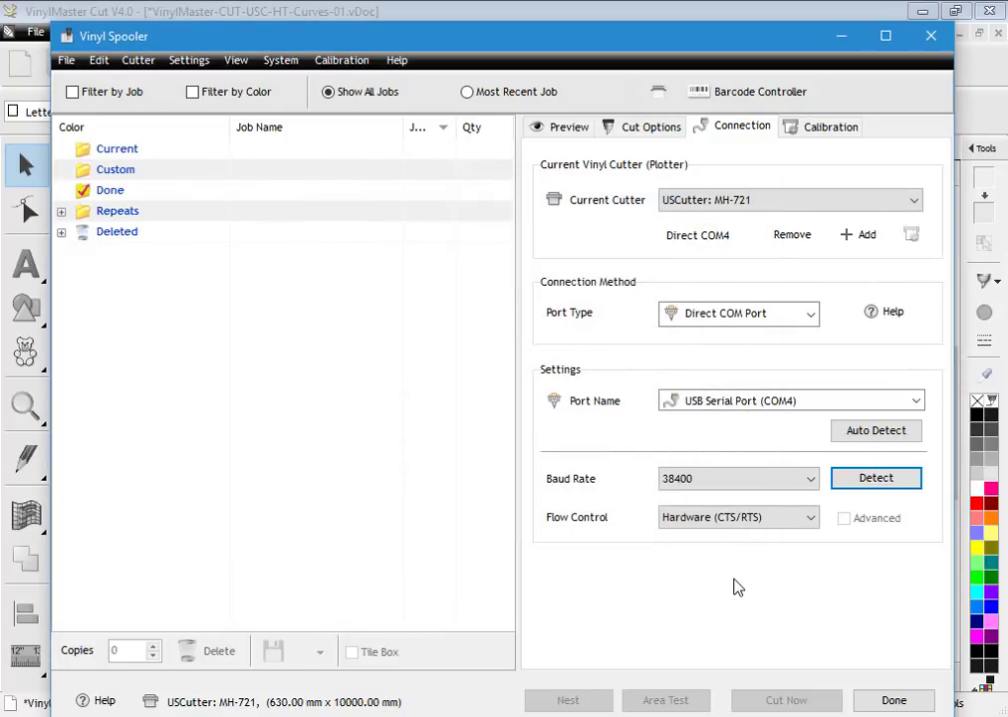
- Preview the Repeats folder's Test Cut job and send it to the MH-721, quantity reading 0 / 2
click(61, 211)
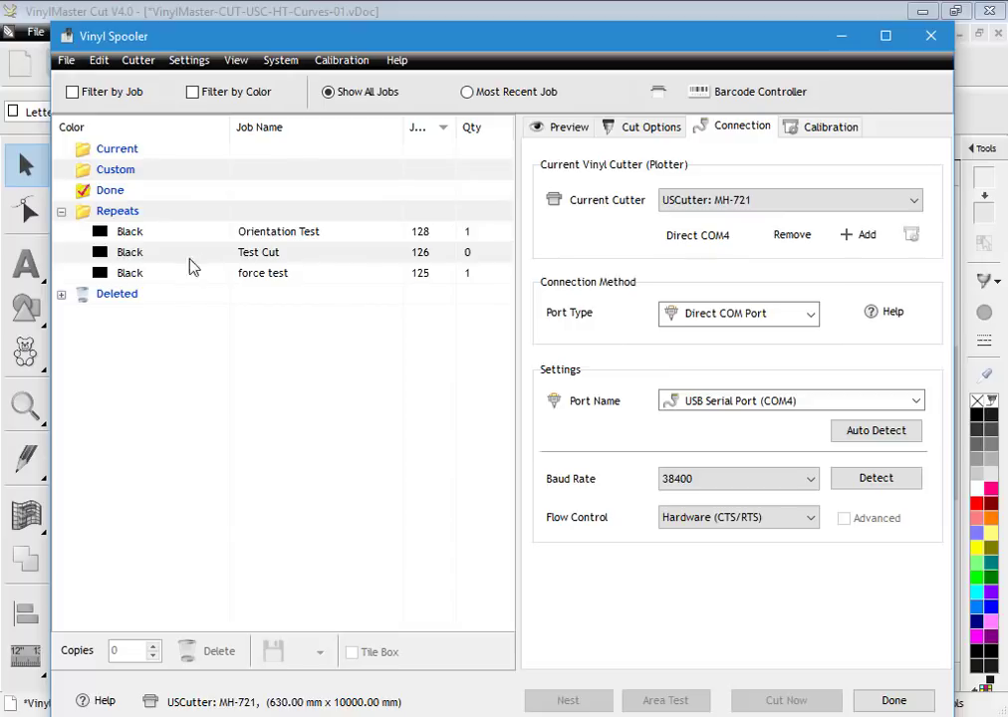
click(255, 256)
click(559, 128)
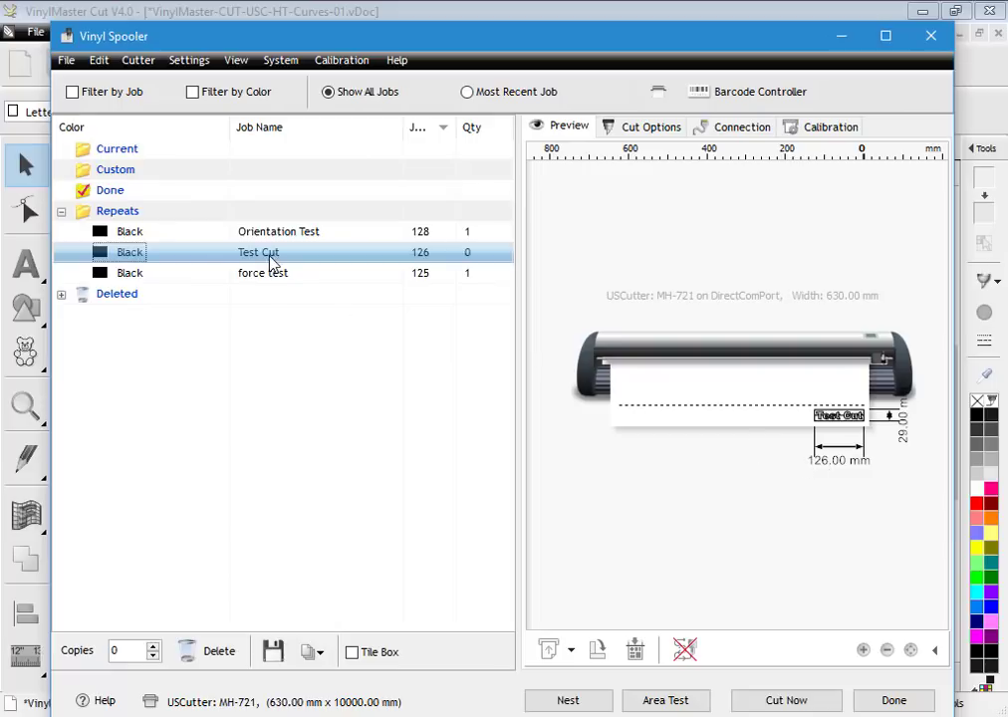
click(785, 700)
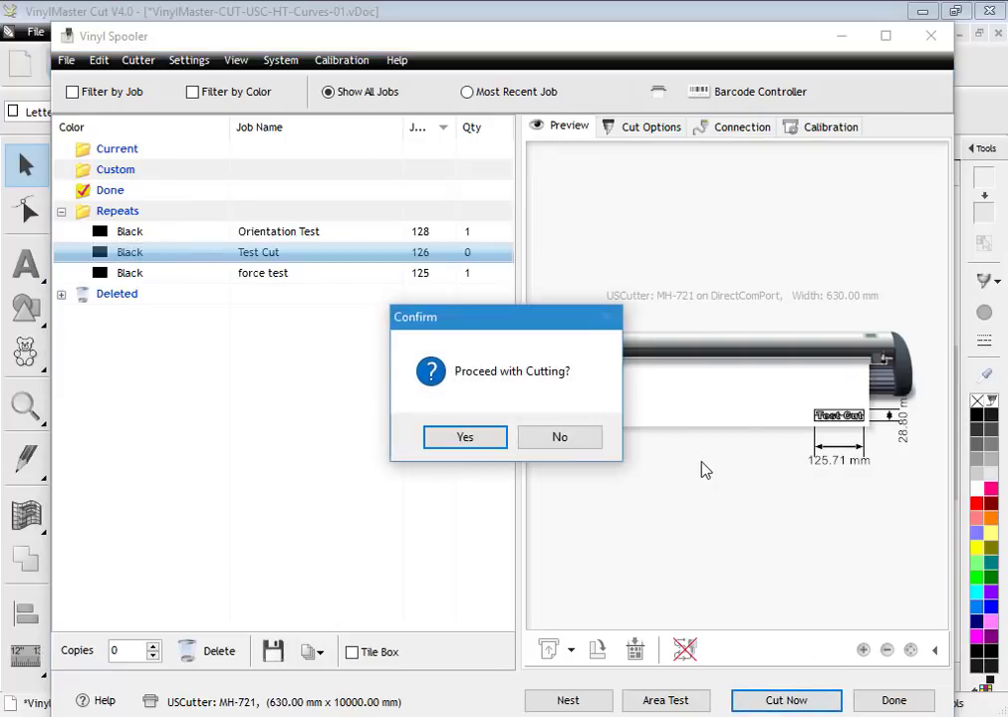
click(484, 444)
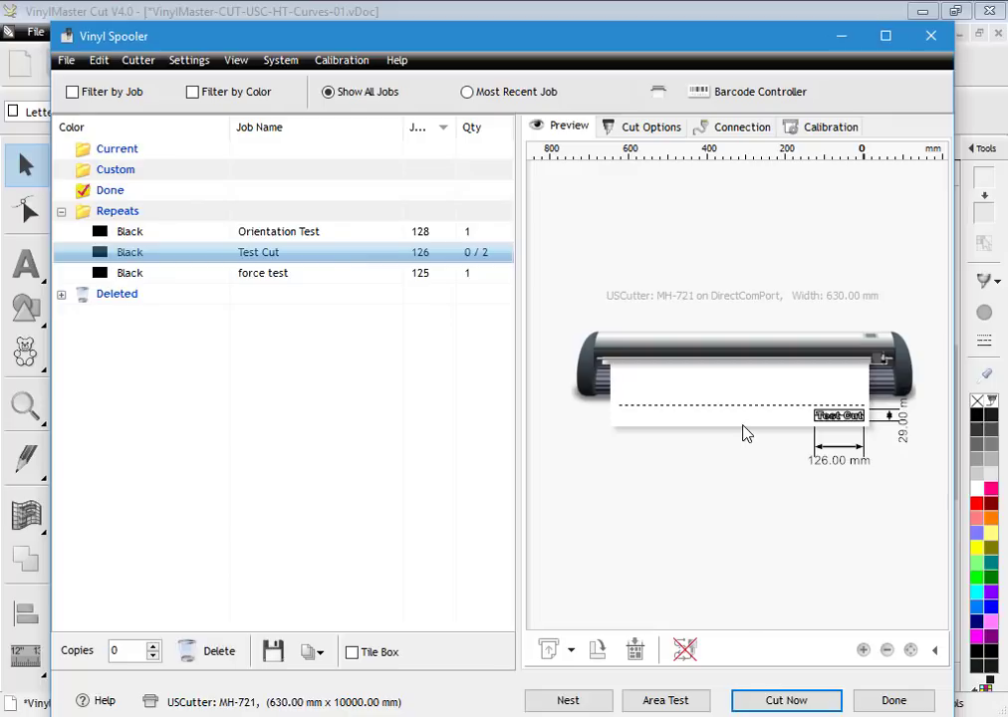
- Collapse Repeats and show the MH-721 connection settings: Direct COM4, 38400 baud, Hardware flow control
click(60, 212)
click(702, 127)
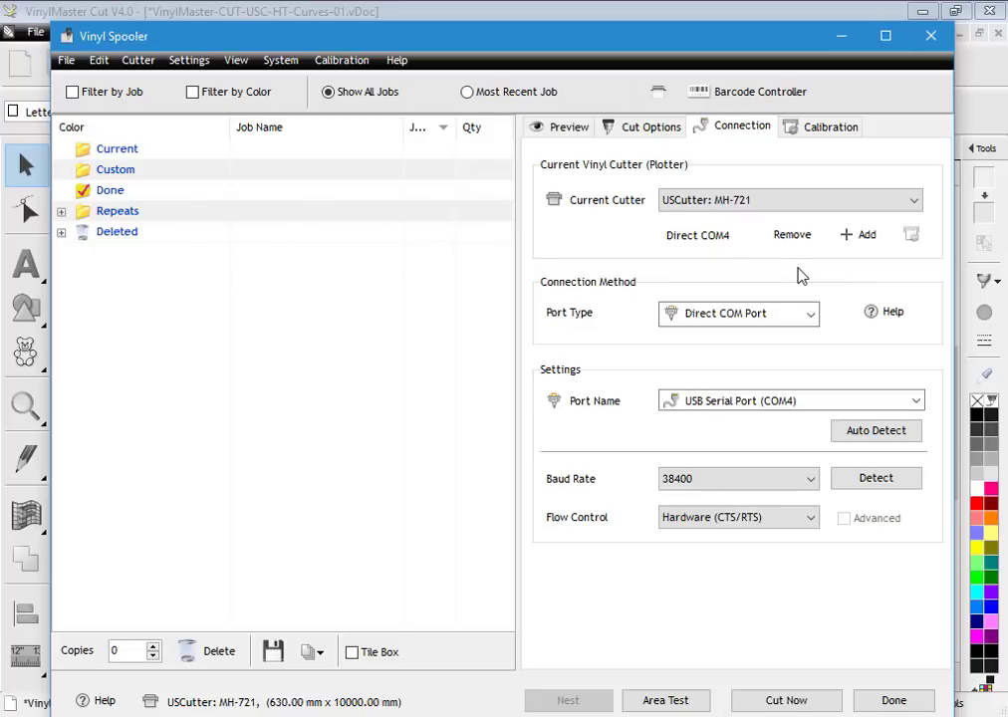
- Add and install the TITAN cutter driver for the TITAN3 SE - 53in (Servo) ARMS
click(847, 242)
click(644, 302)
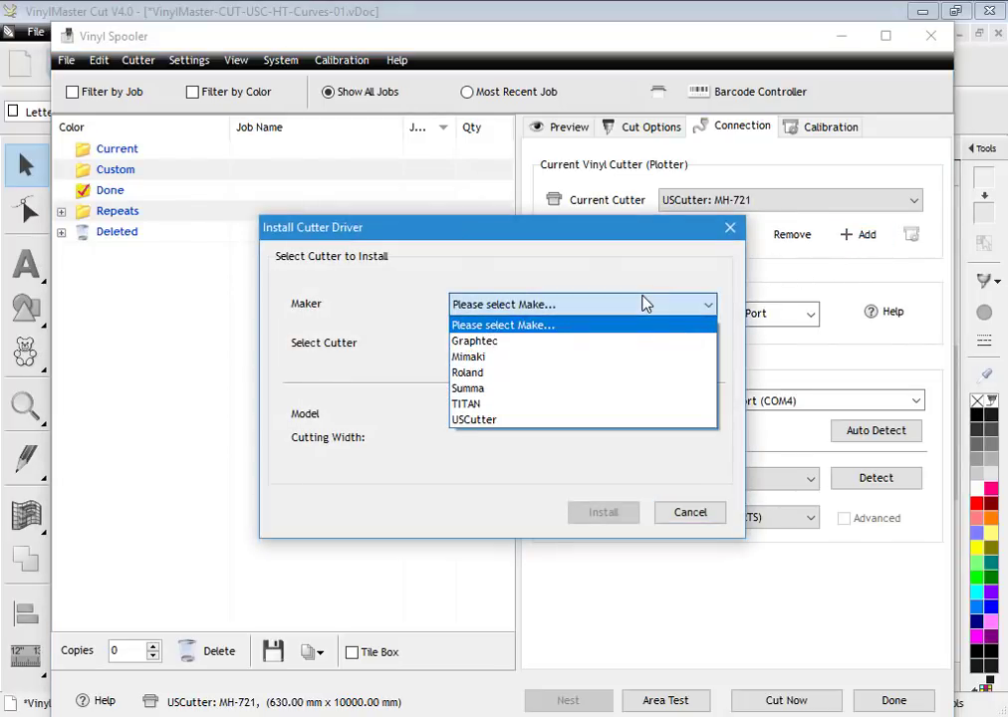
click(597, 404)
click(582, 350)
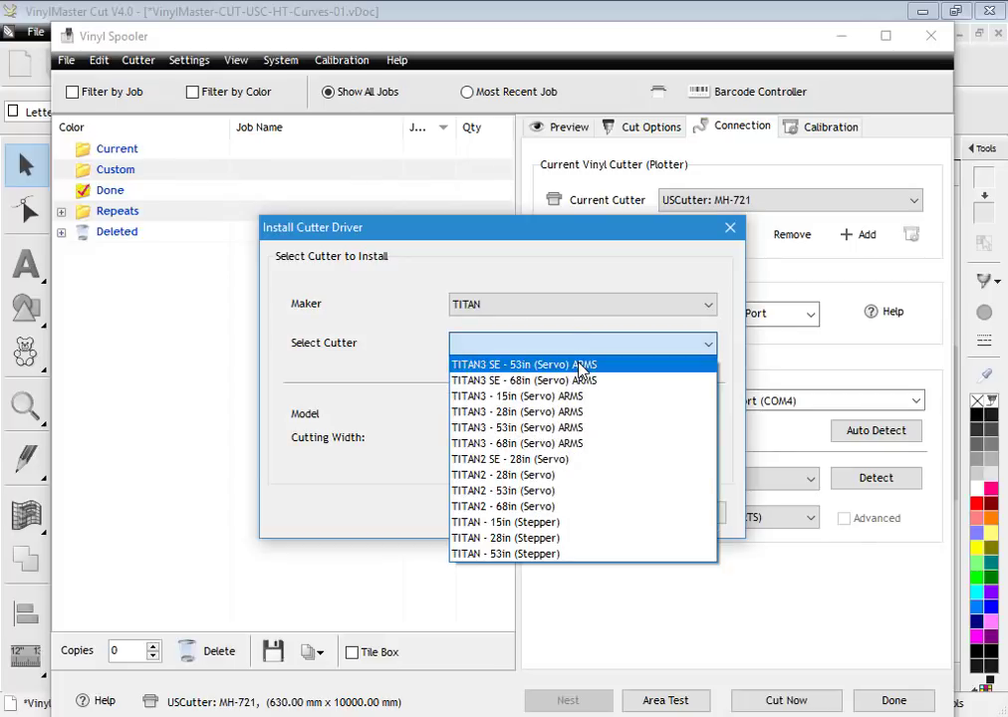
click(581, 365)
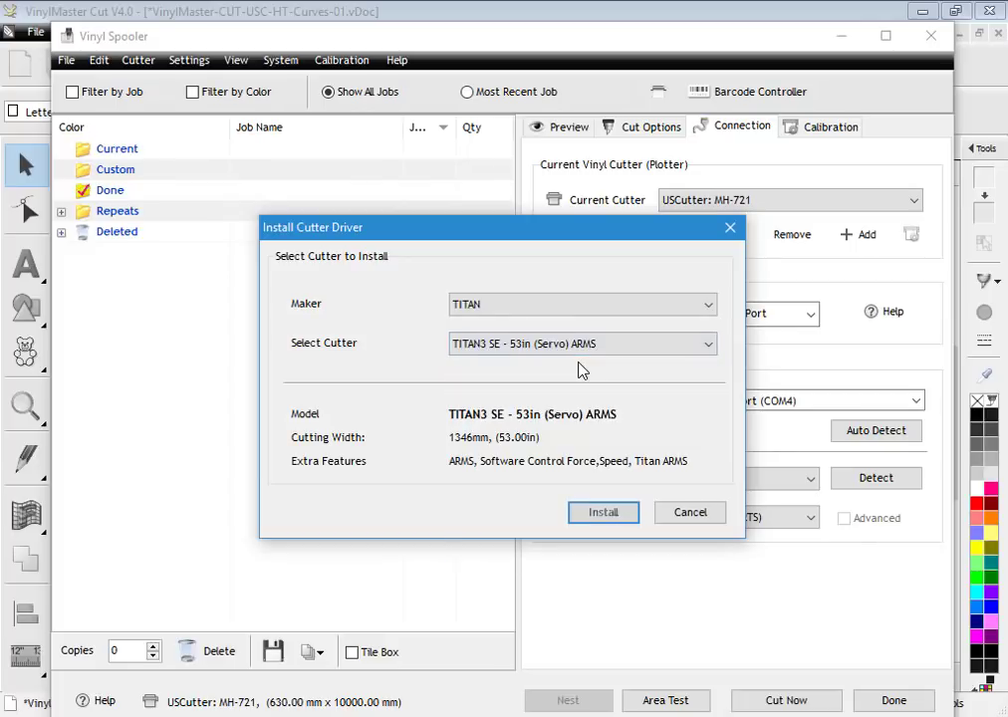
click(603, 513)
click(611, 442)
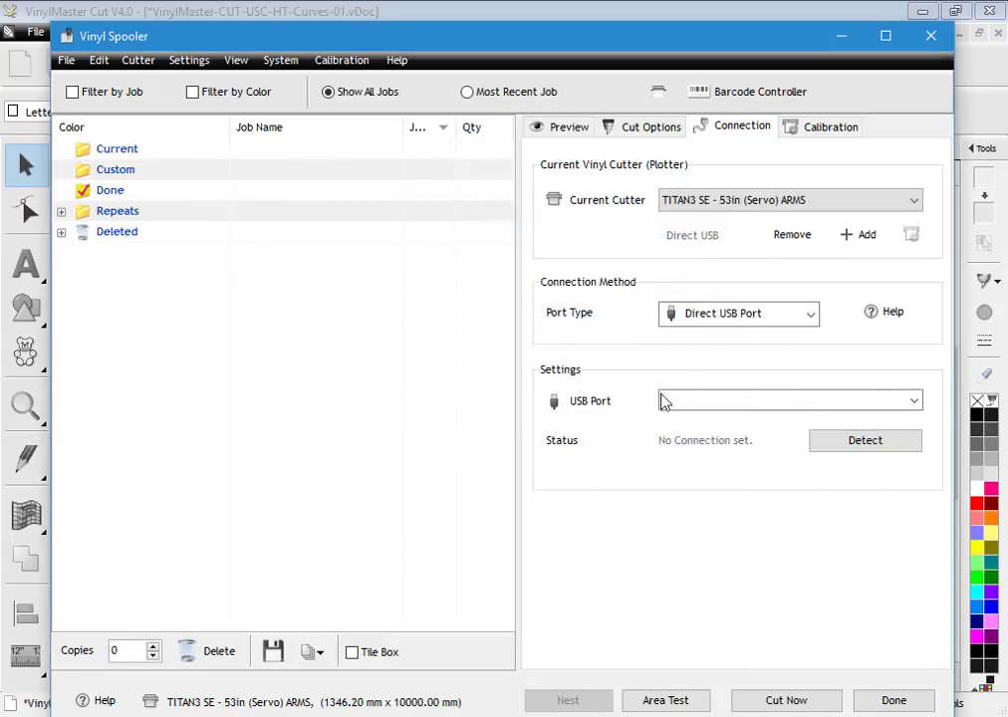
- Connect the TITAN3 SE through the detected USB port and expand the Repeats folder
click(748, 399)
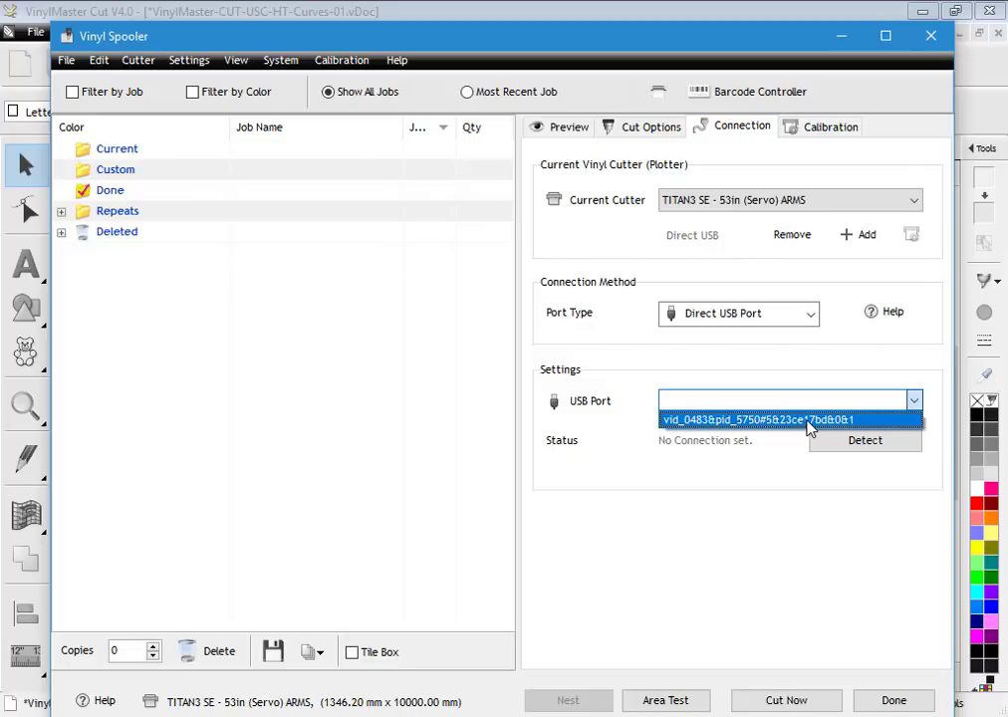
click(750, 421)
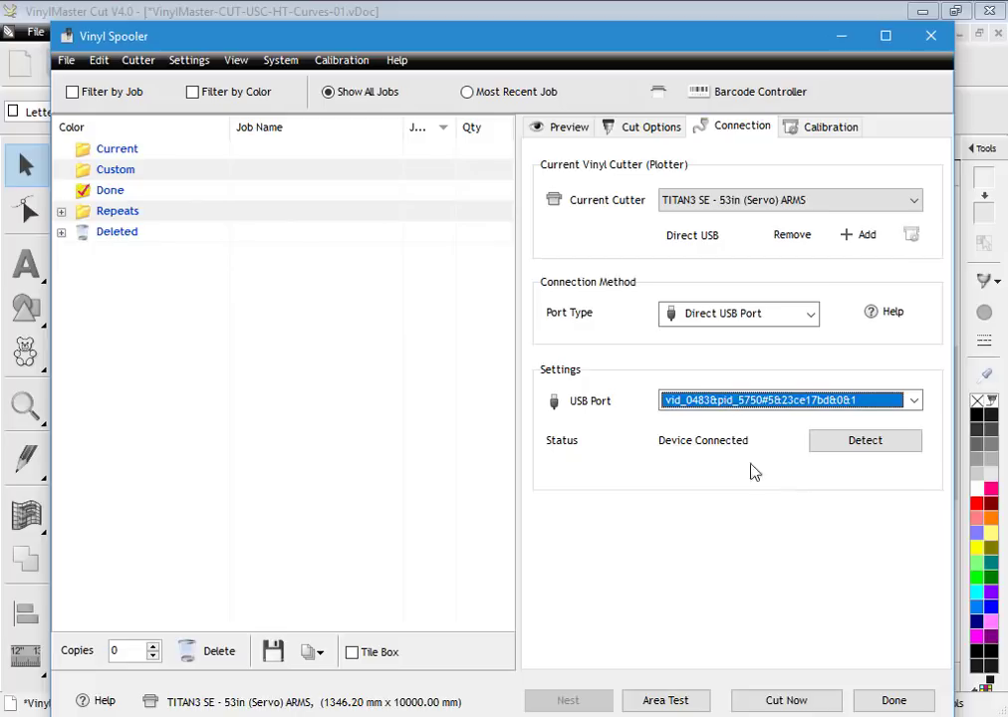
click(61, 211)
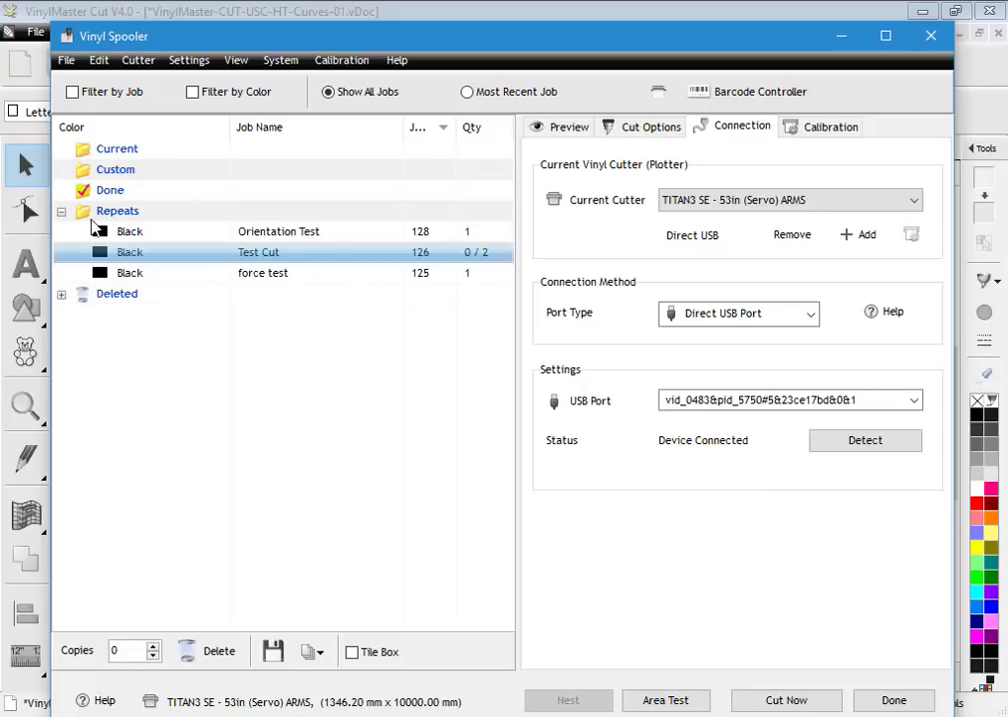
- Preview and resend the Test Cut job to the TITAN3 SE, then view Connection settings
click(565, 129)
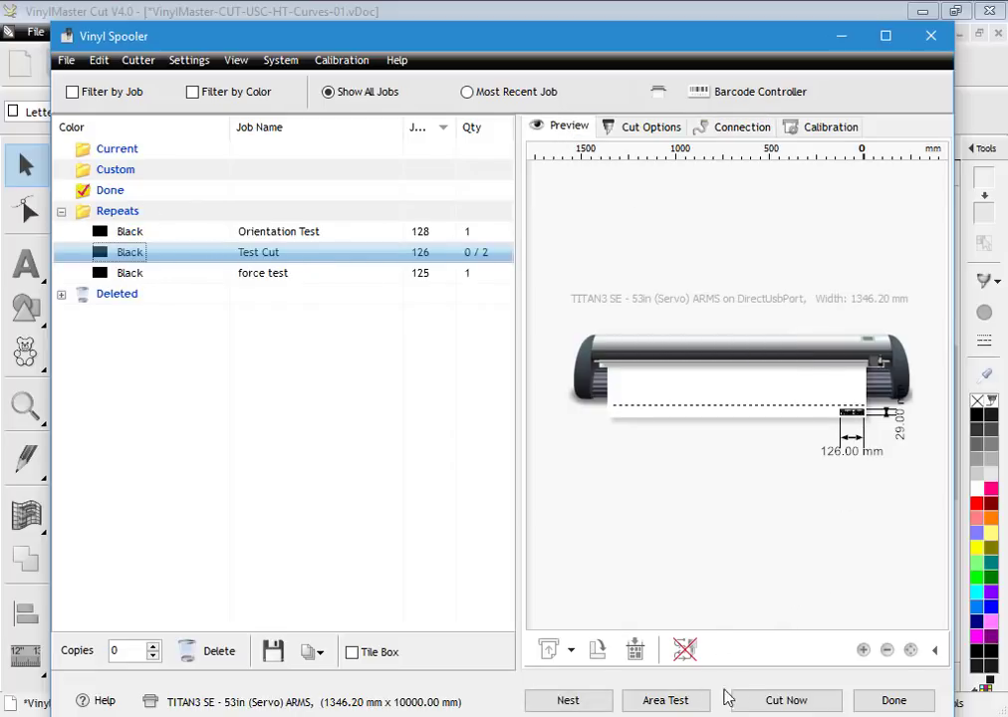
click(777, 701)
click(460, 436)
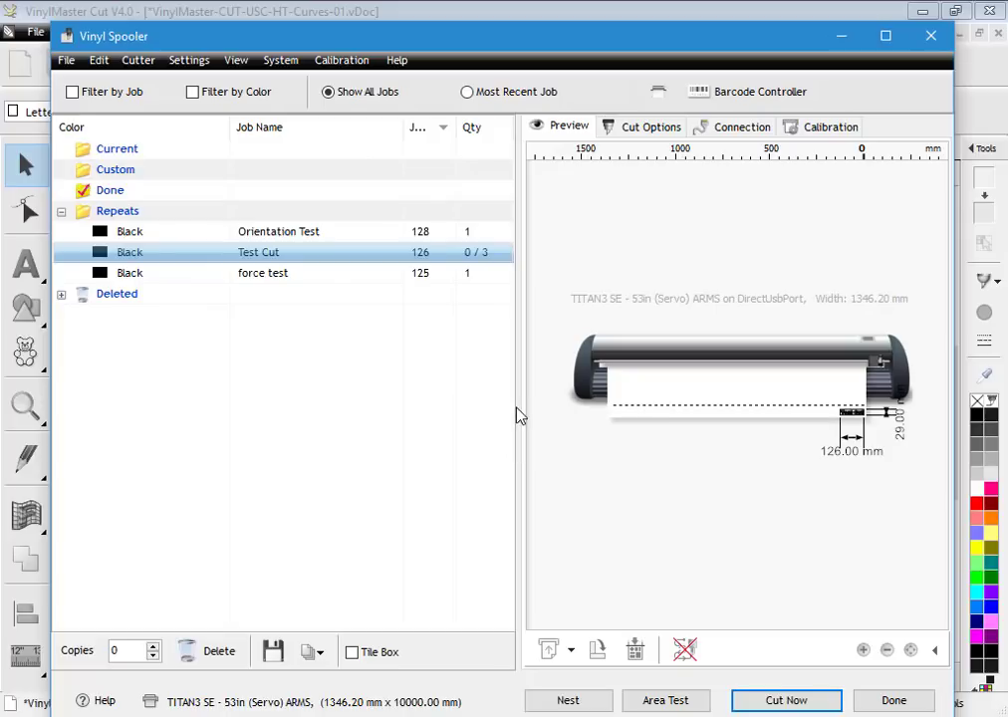
click(742, 127)
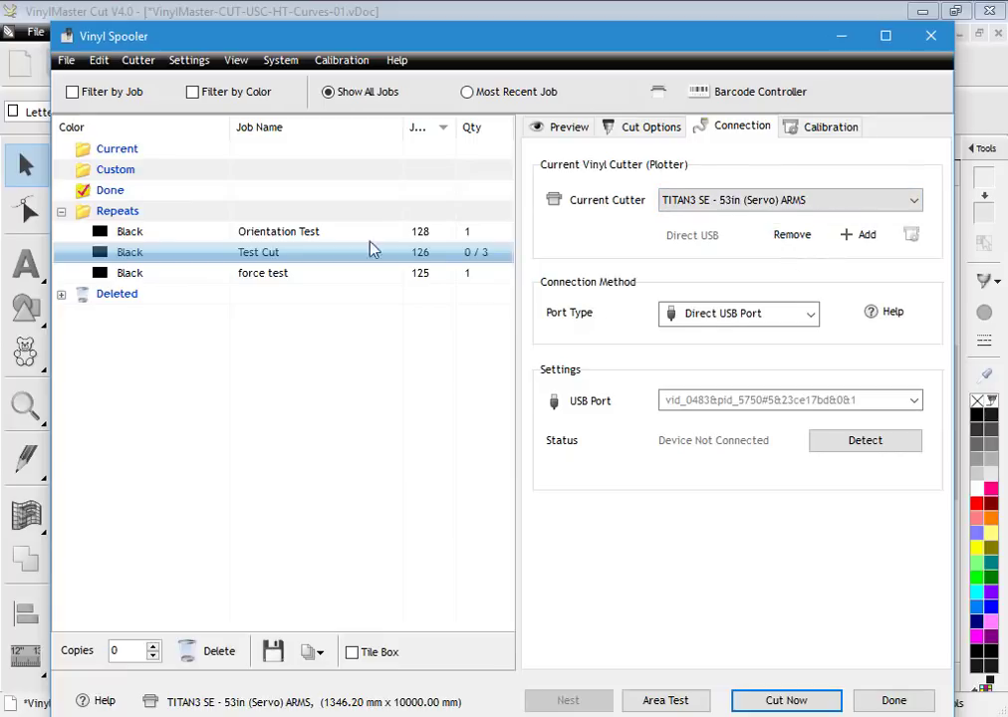
key(alt+Tab)
drag(667, 162, 704, 89)
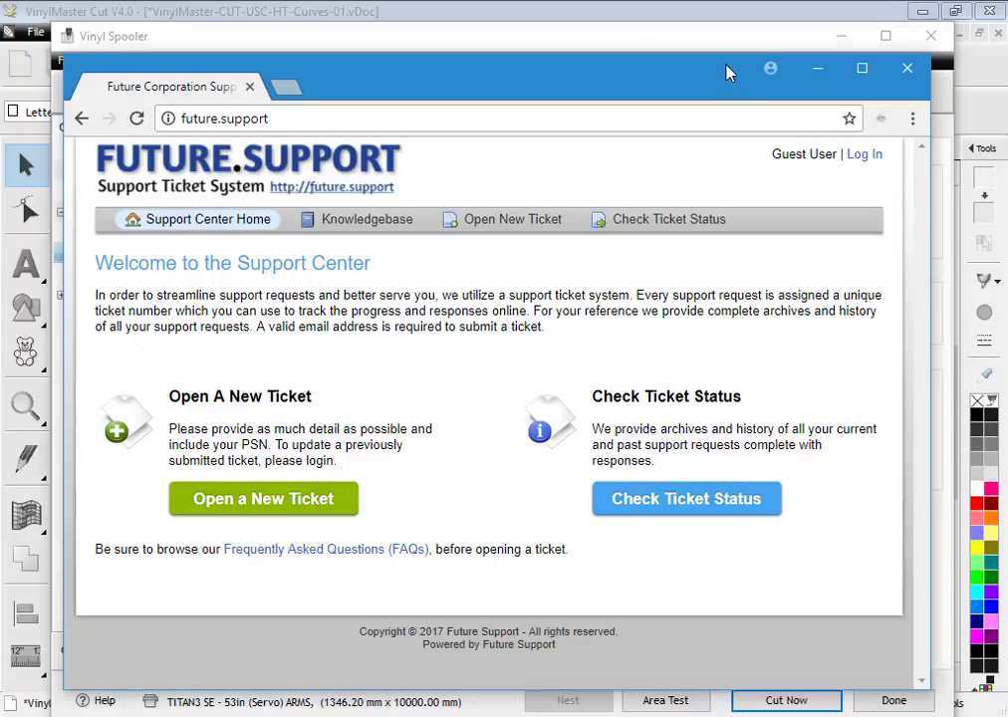
drag(727, 75, 410, 129)
key(alt+Tab)
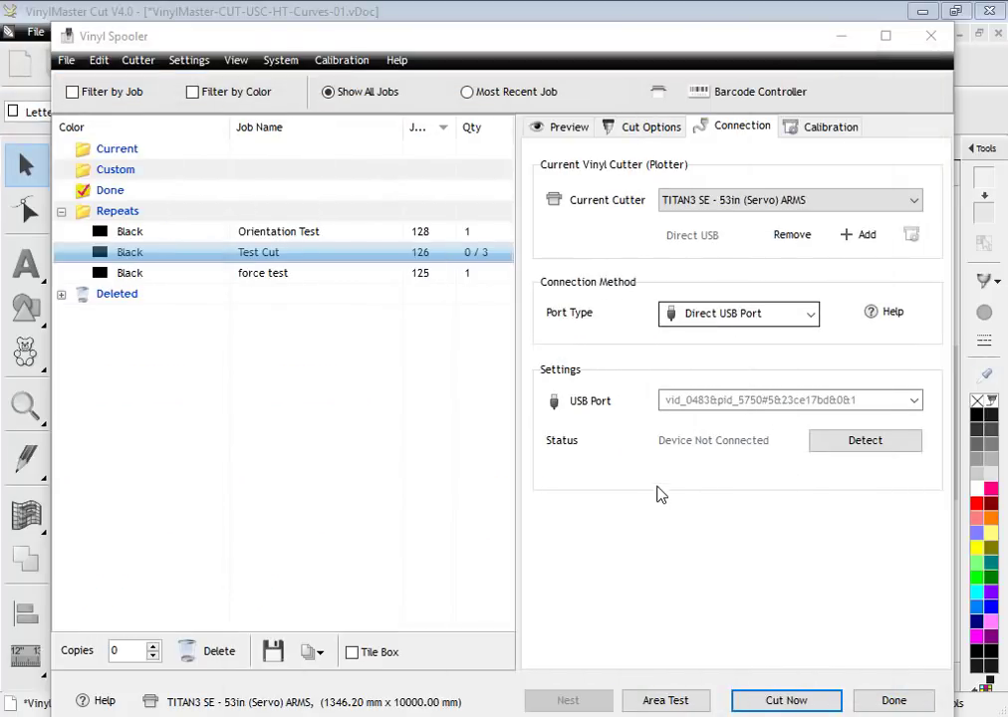
- Re-select the TITAN3 SE's vid_0483 USB port and close the Vinyl Spooler with Done
click(656, 501)
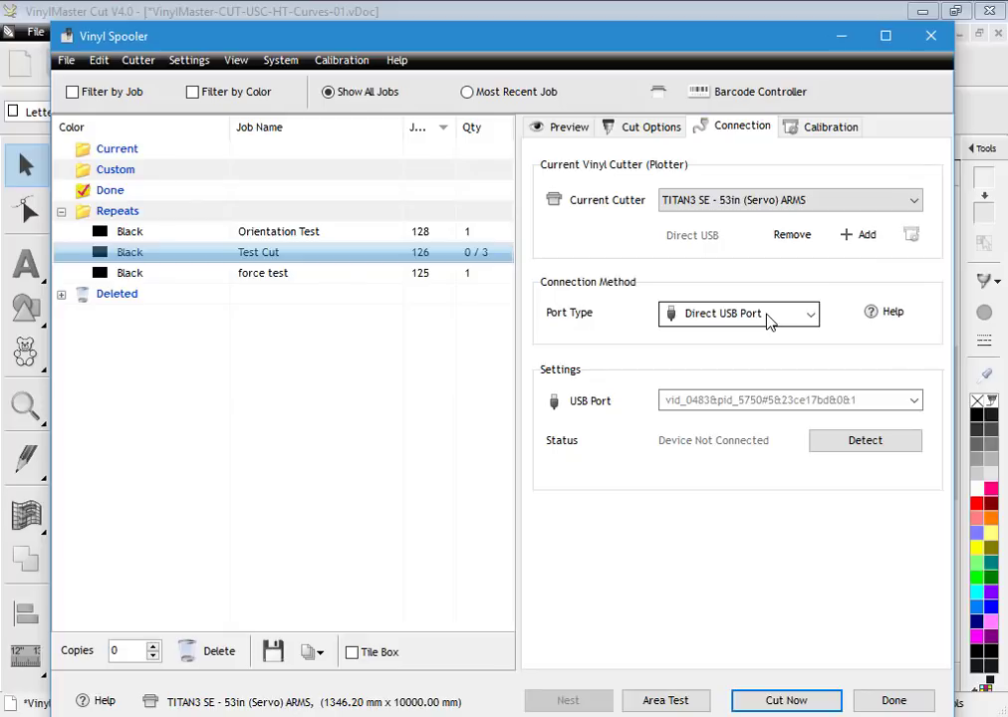
click(776, 402)
click(783, 420)
click(771, 408)
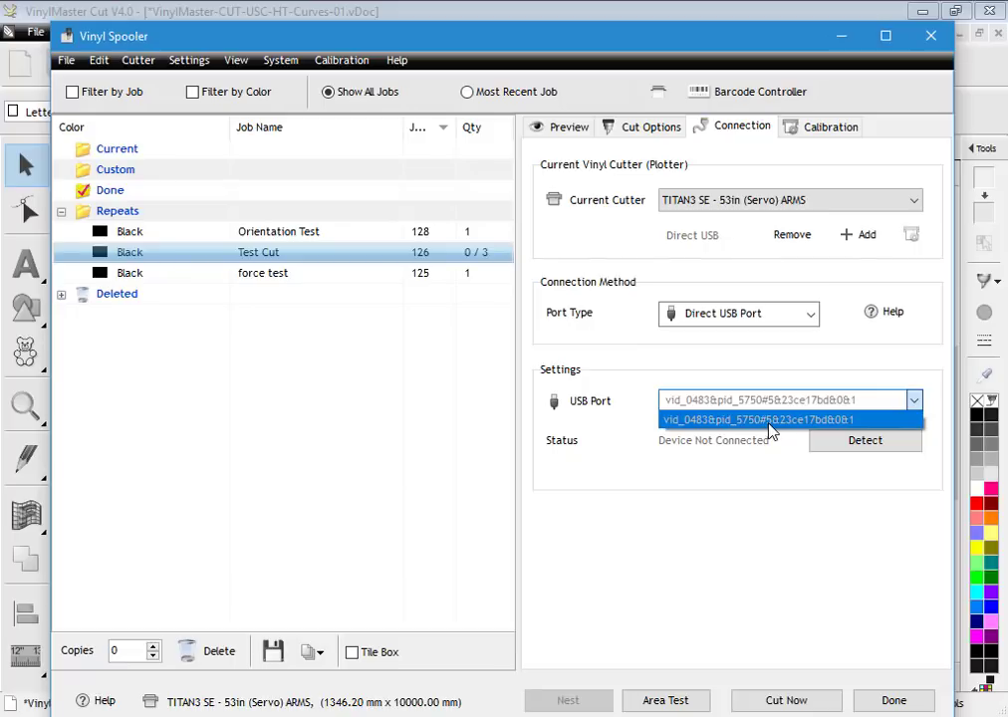
click(769, 422)
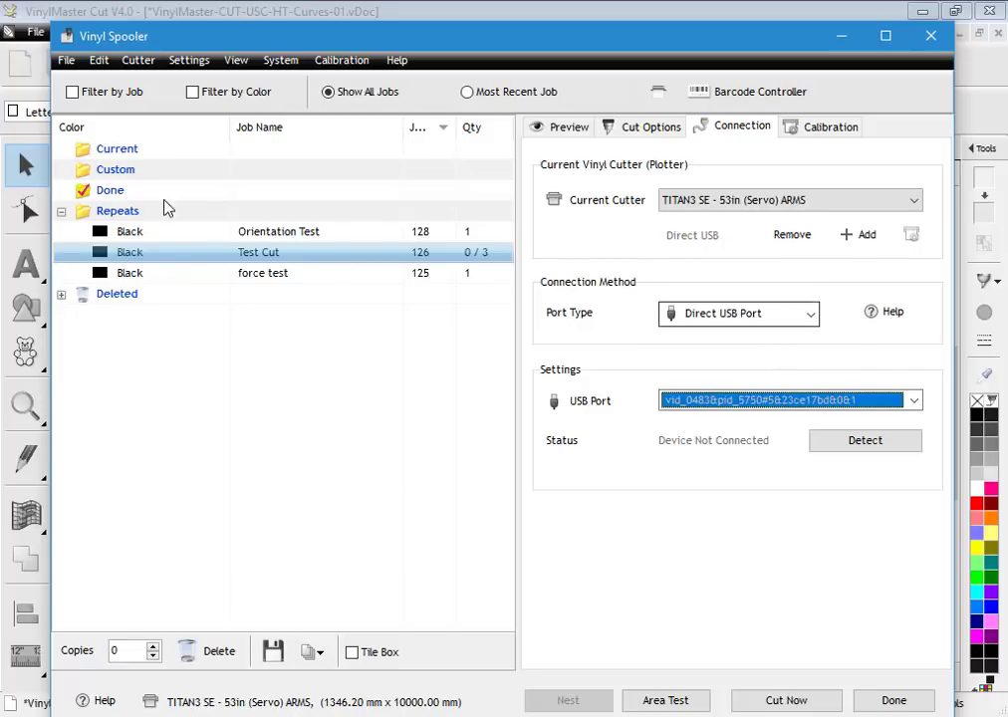
click(893, 700)
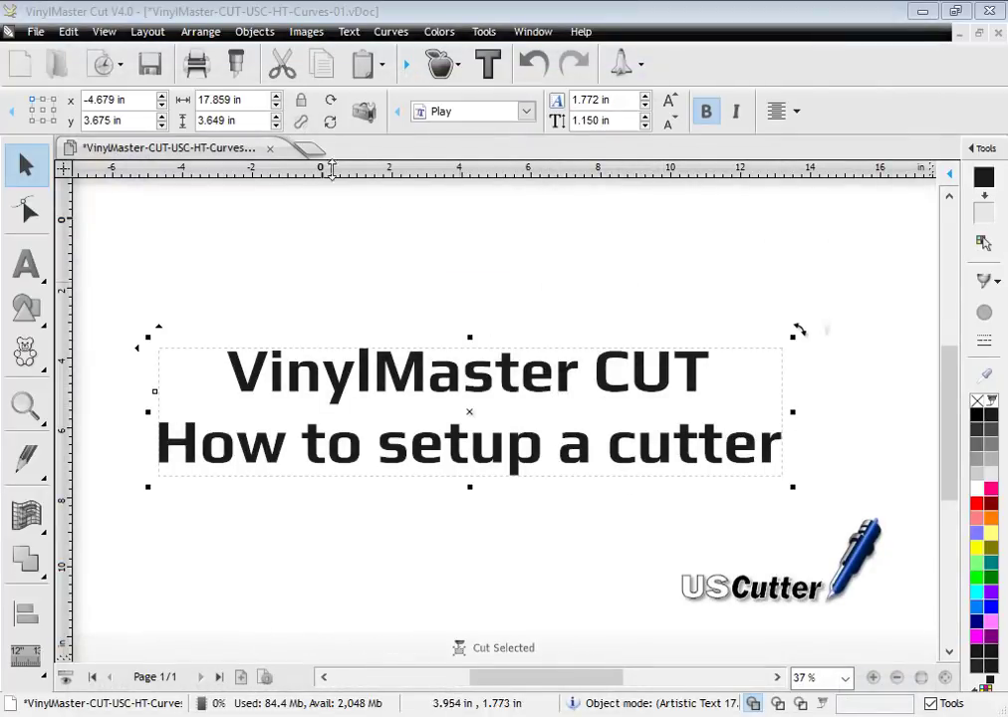
- Queue the 'How to setup a cutter' title as a 90% Black job and preview it at 17.874 in
click(235, 65)
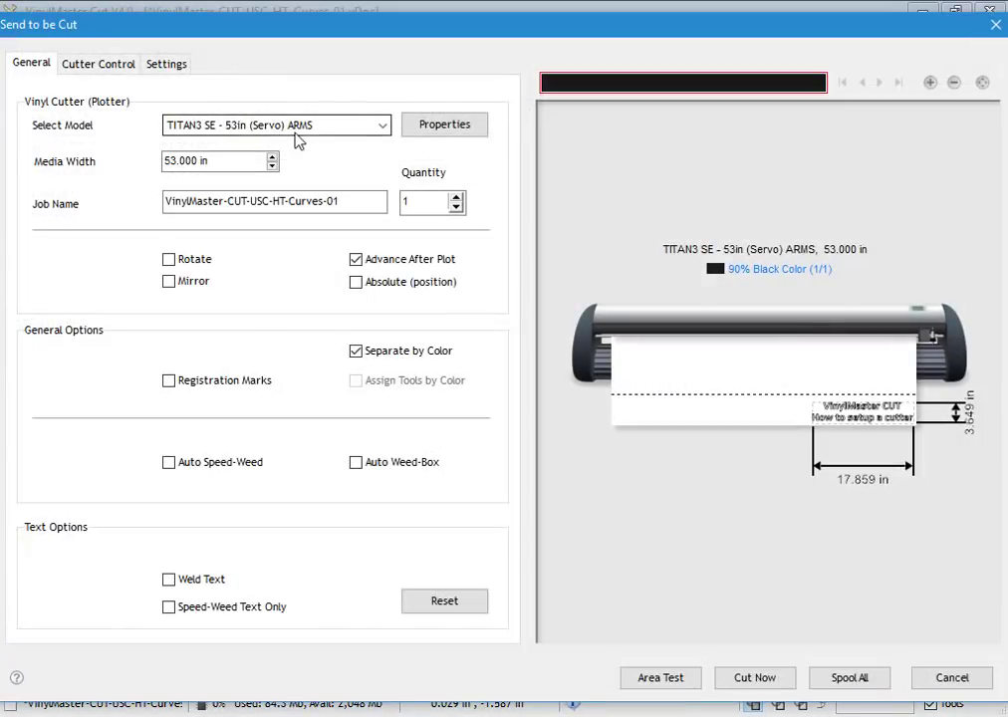
click(773, 677)
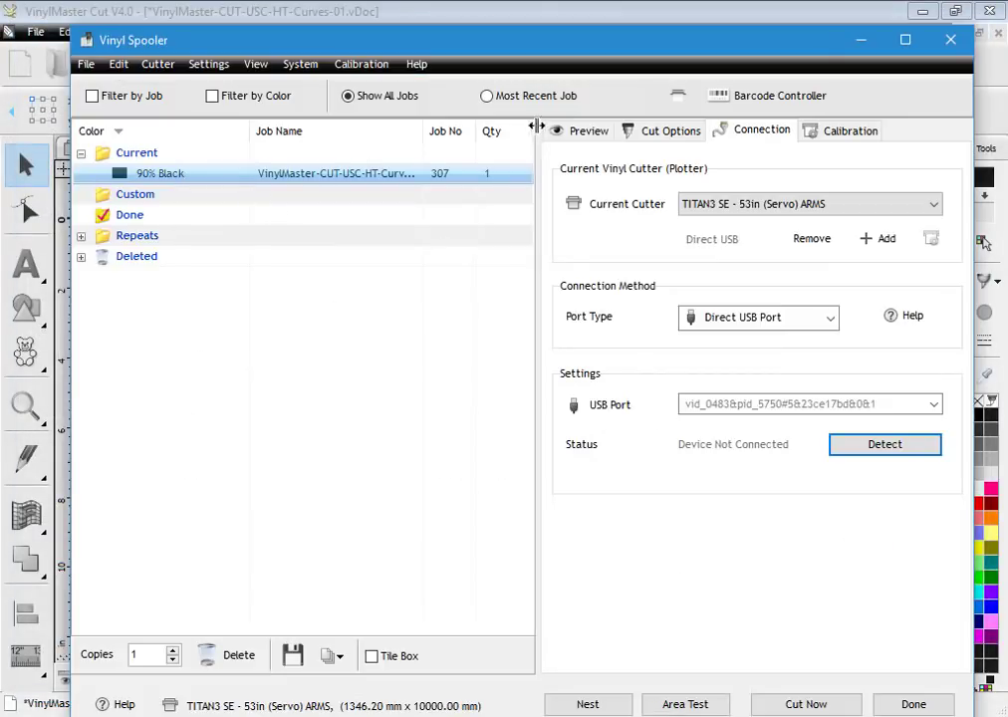
click(554, 129)
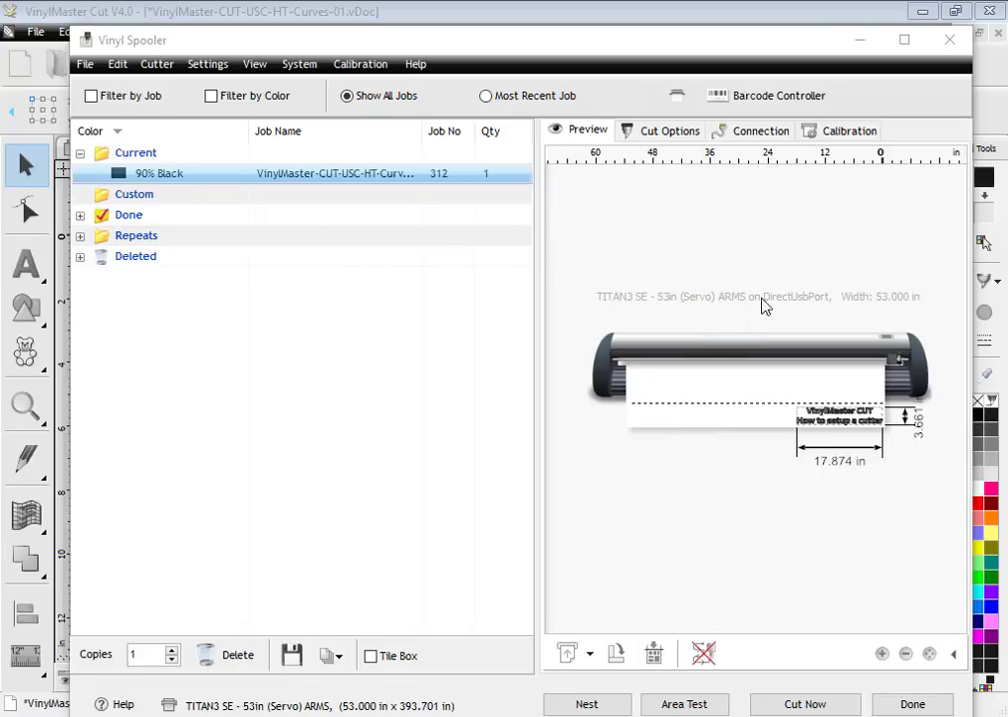
- Show the TITAN3 SE calibration options, including Blade Offset and ARMS Offset
click(851, 136)
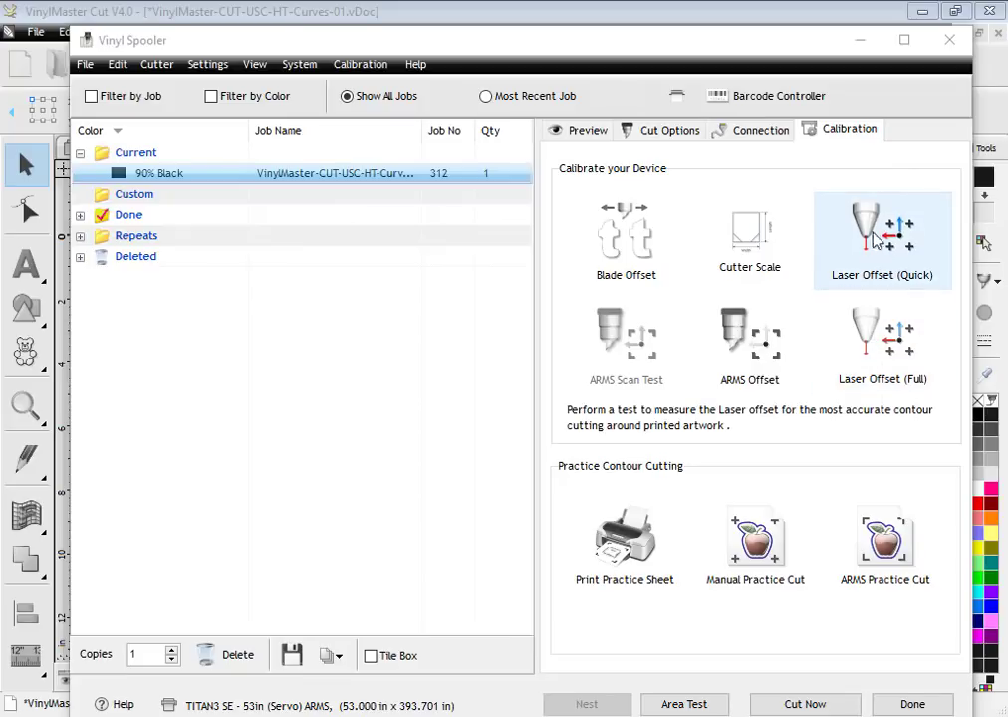
click(751, 366)
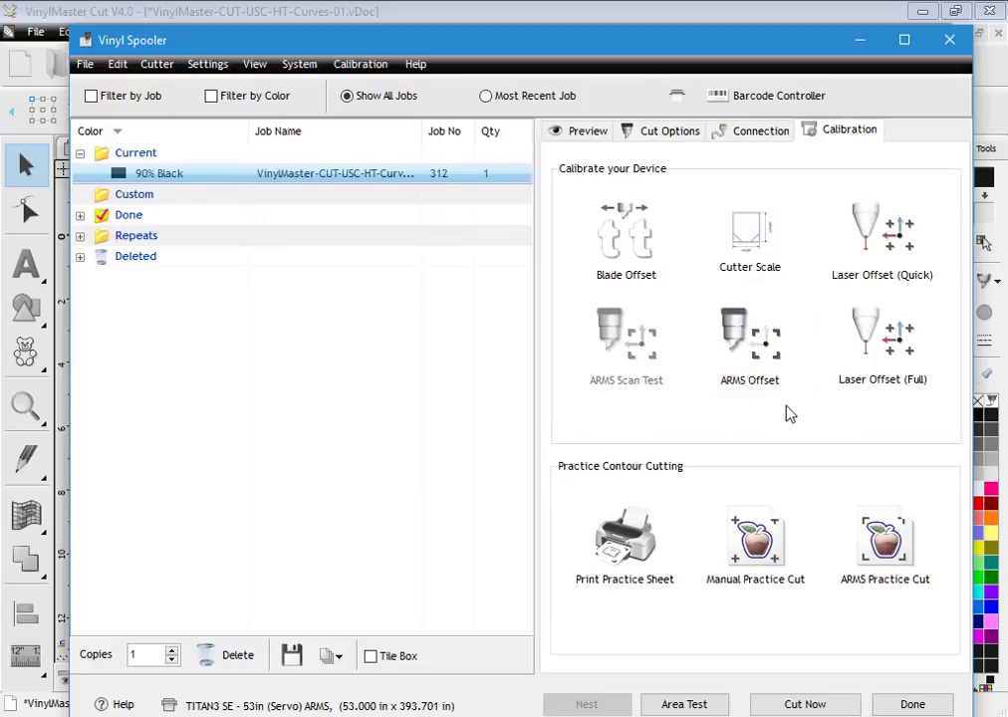
- Switch the current cutter to USCutter: SC-25in on COM4 and view its calibration options
click(759, 133)
click(776, 204)
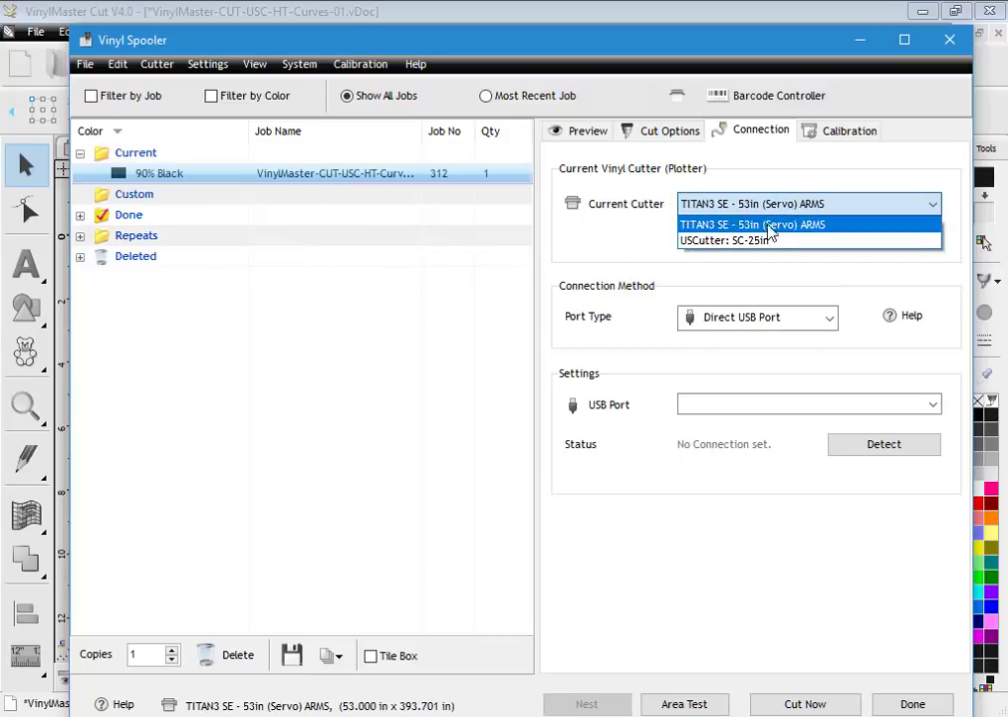
click(747, 239)
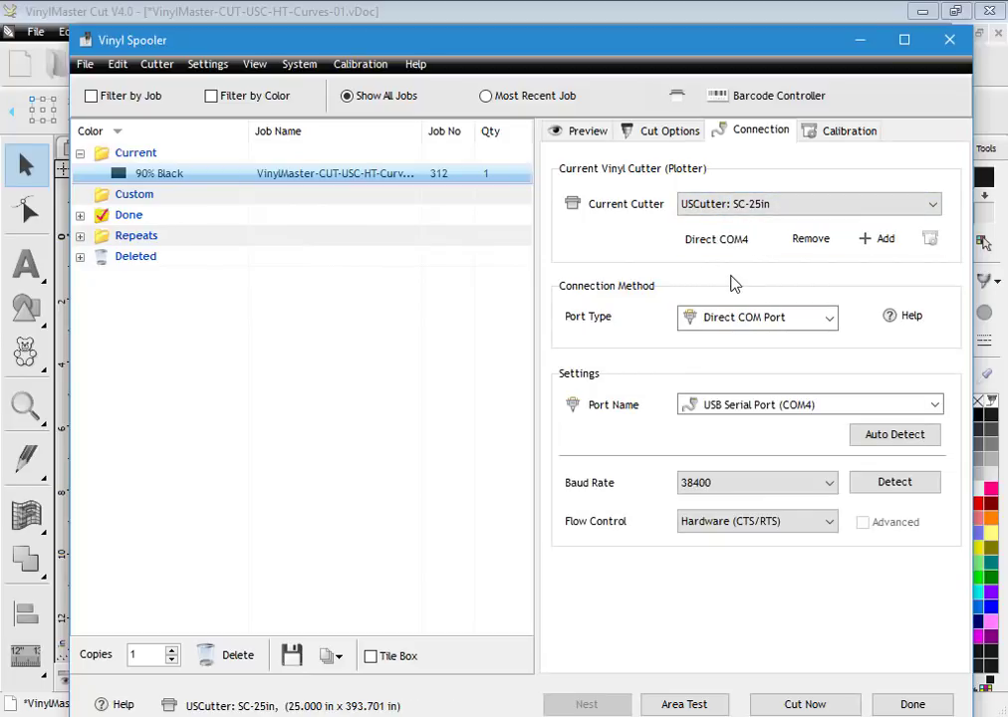
click(843, 137)
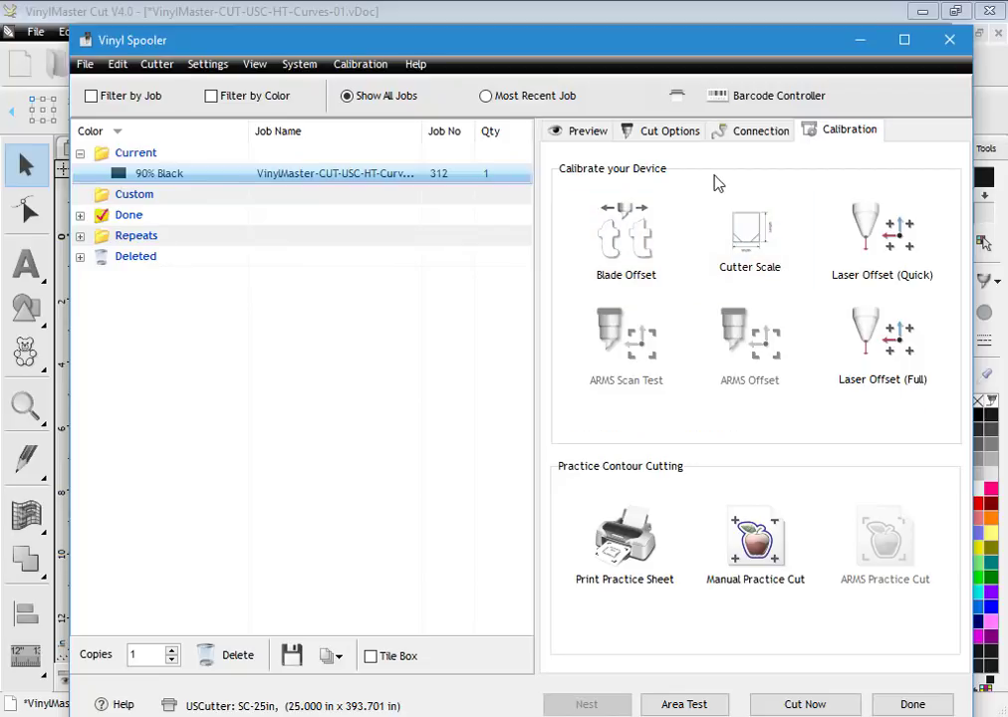
- Start the Blade Offset calibration on the SC-25in and answer No to its test cut
click(648, 236)
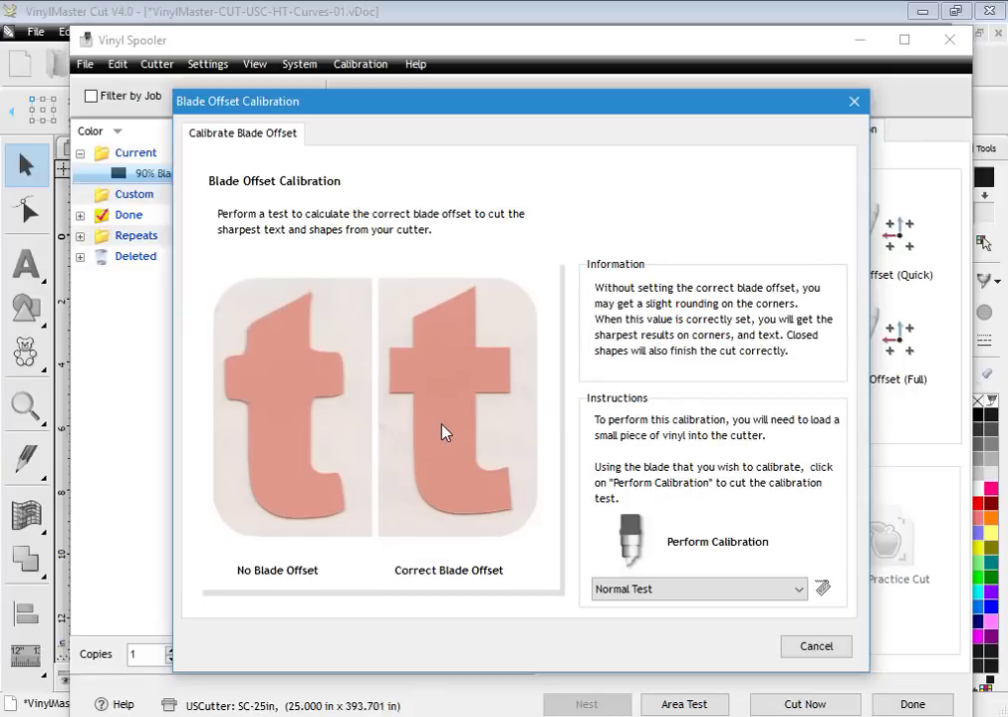
click(702, 549)
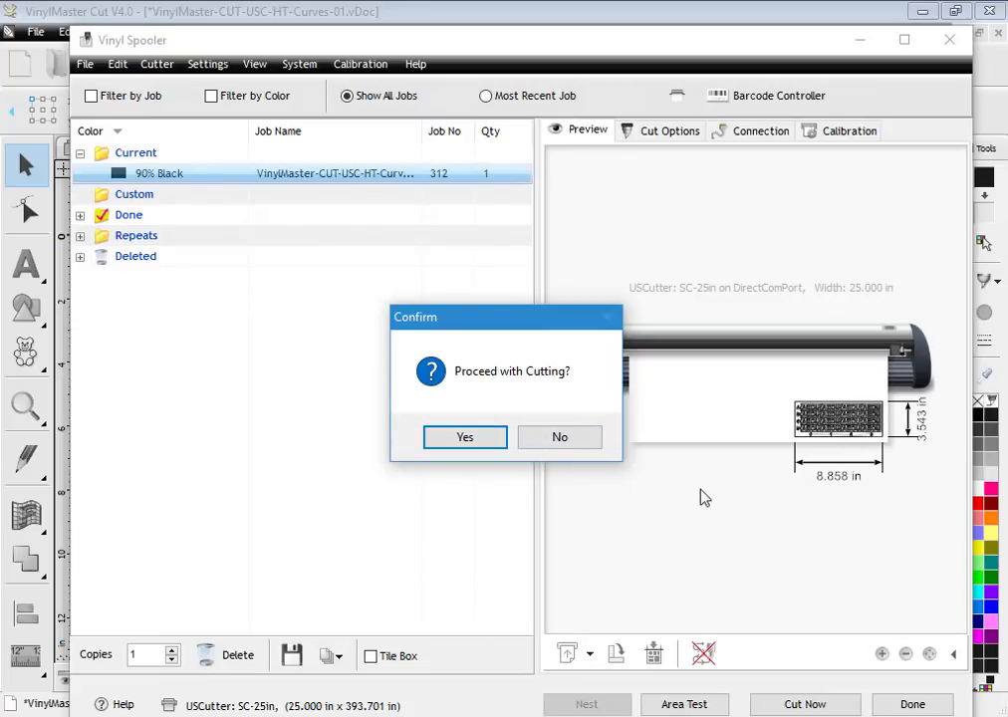
click(583, 441)
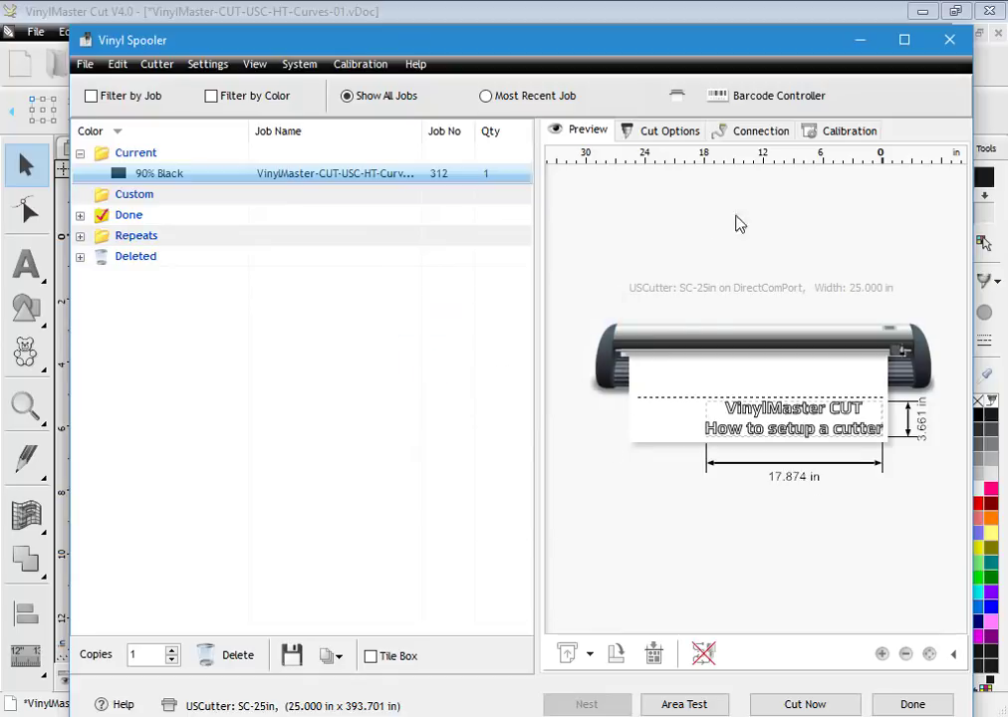
- Run the Cutter Scale test with its 7.874 x 9.843 in box, then cancel, leaving scale at 100%
click(841, 134)
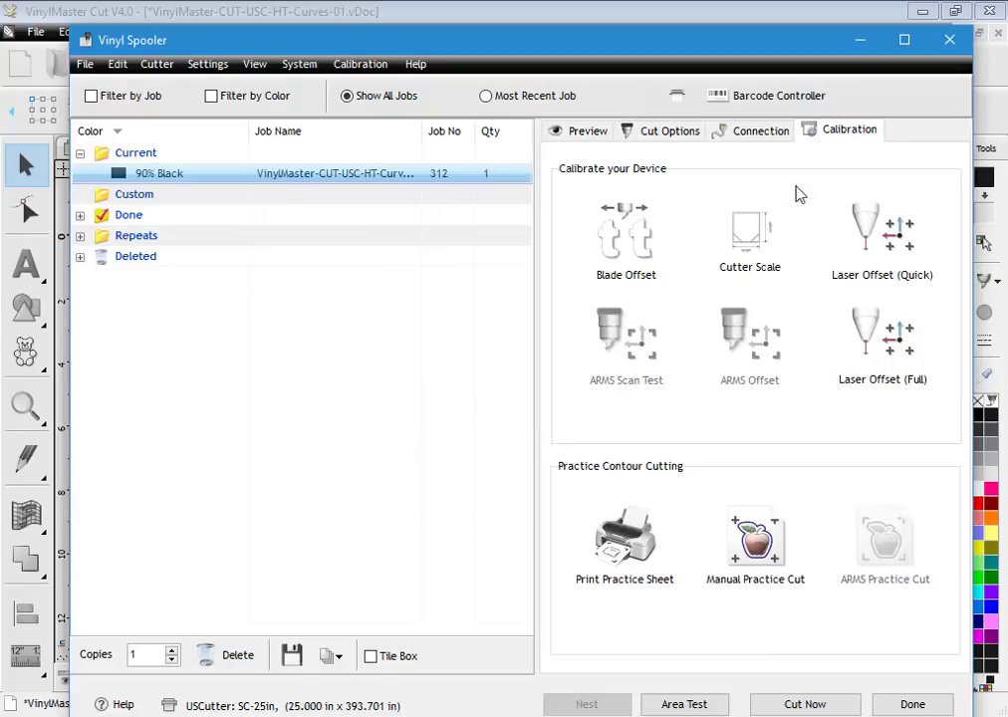
click(761, 238)
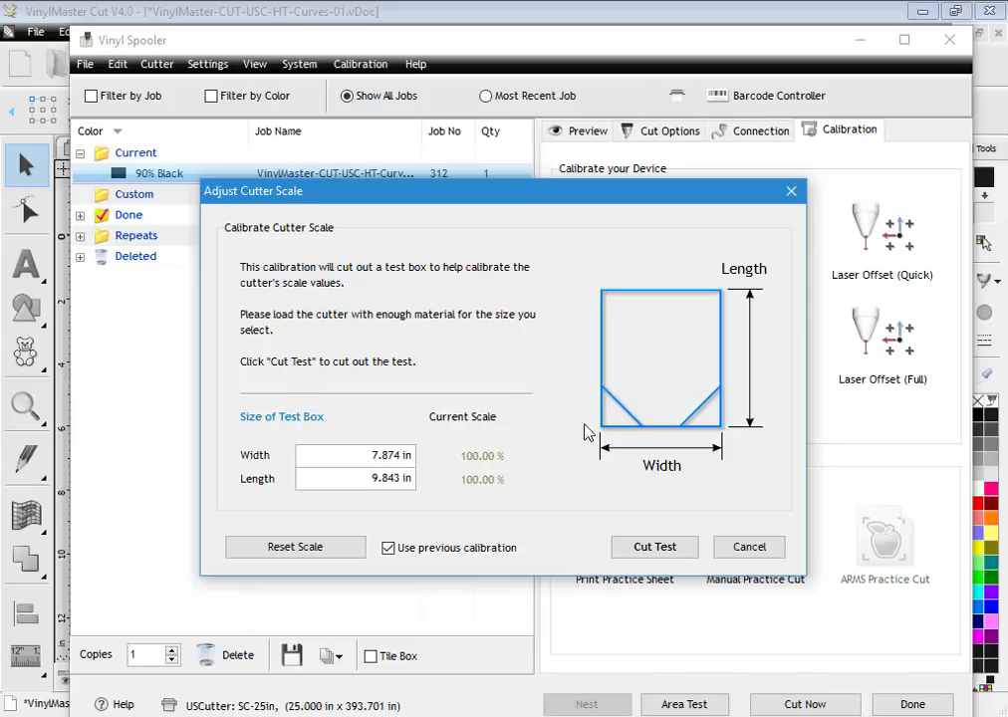
click(638, 548)
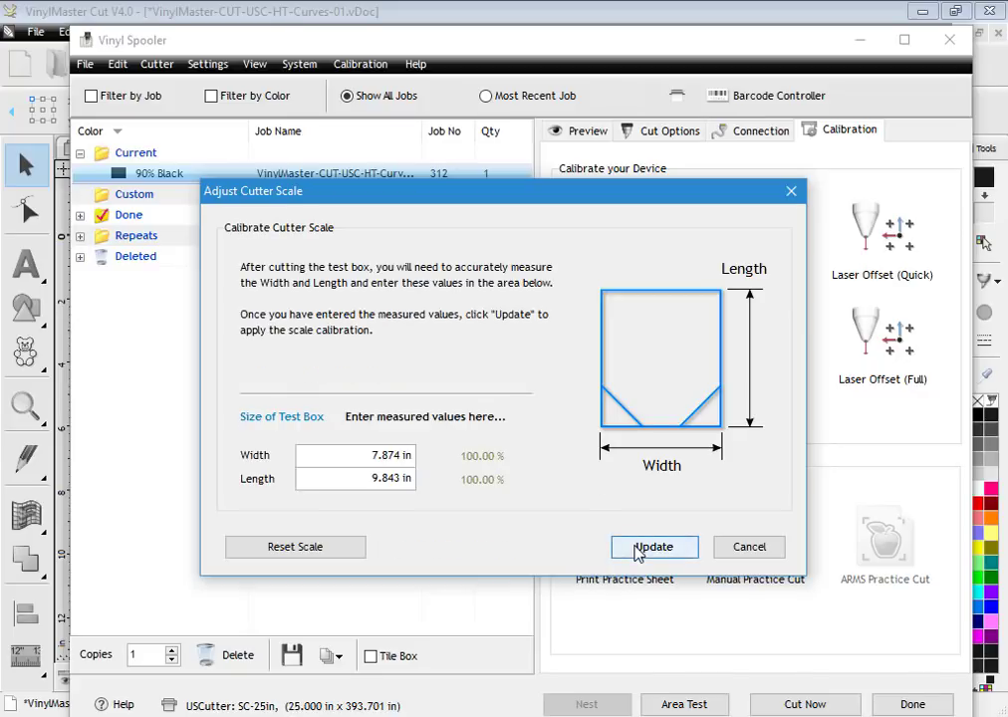
click(723, 547)
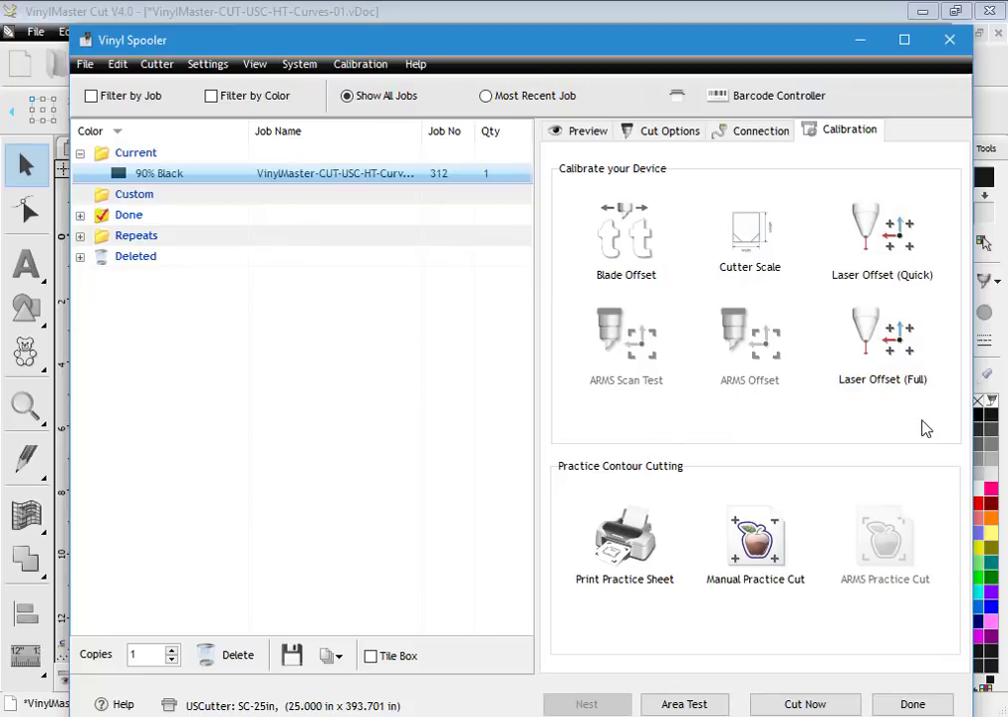
- Open and cancel Laser Offset (Quick), then Laser Offset (Full), without changes
click(893, 281)
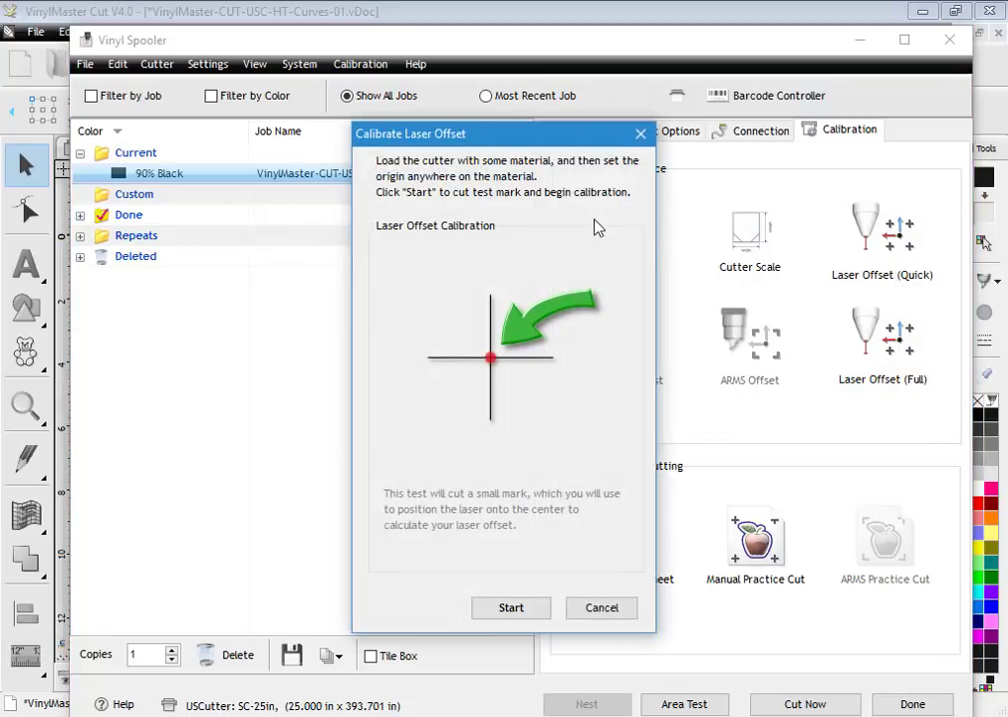
click(600, 605)
click(882, 338)
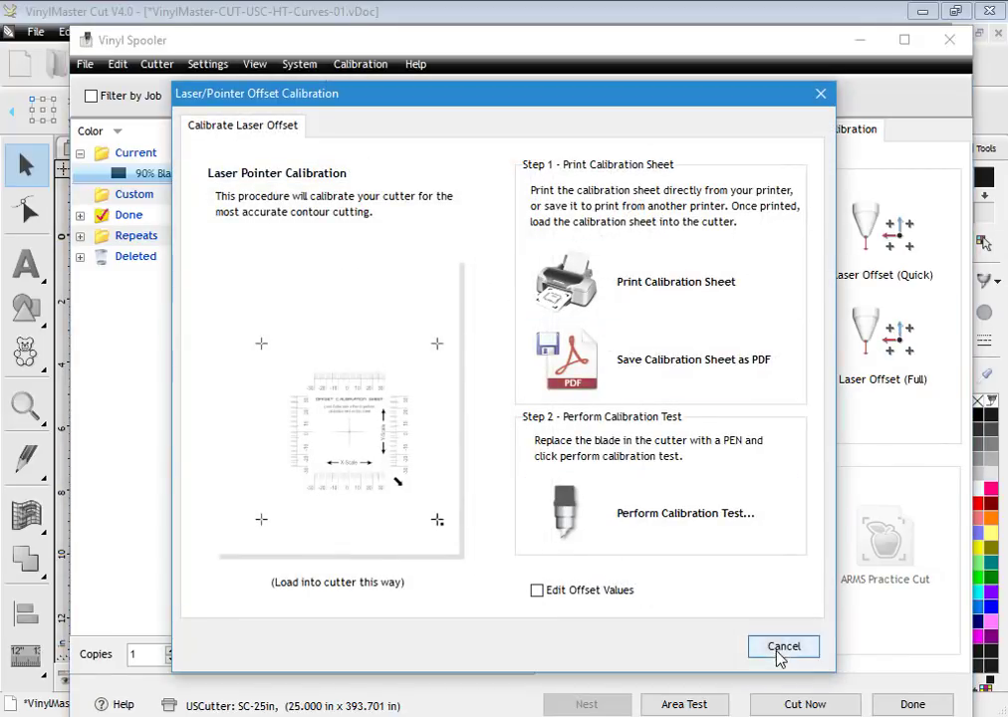
click(783, 645)
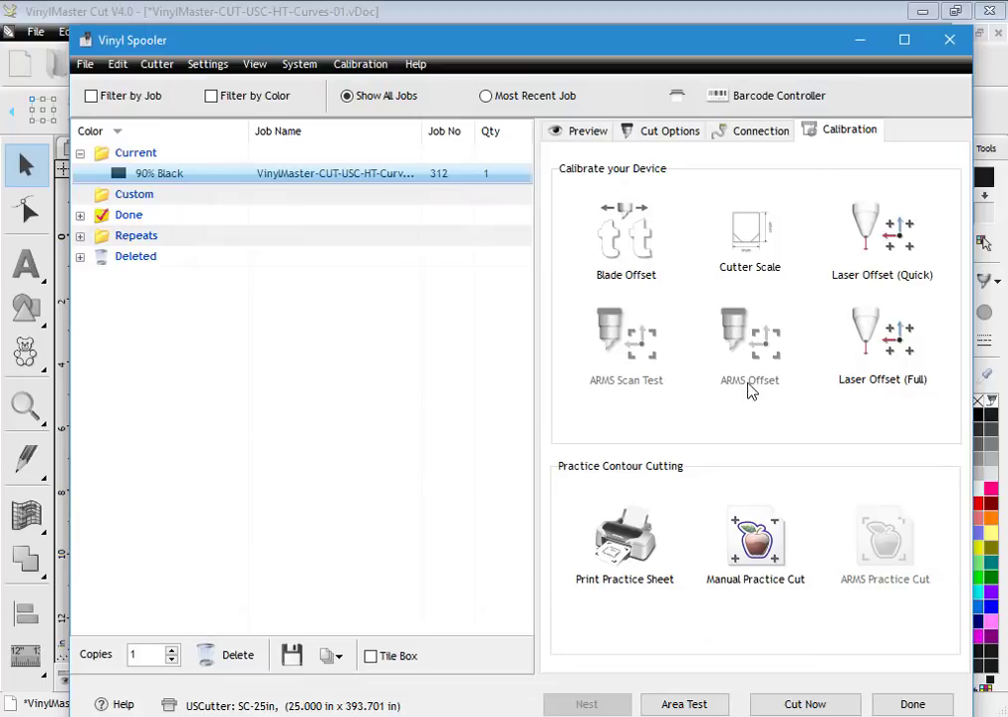
- Set the current cutter back to the TITAN3 SE - 53in (Servo) ARMS
click(754, 135)
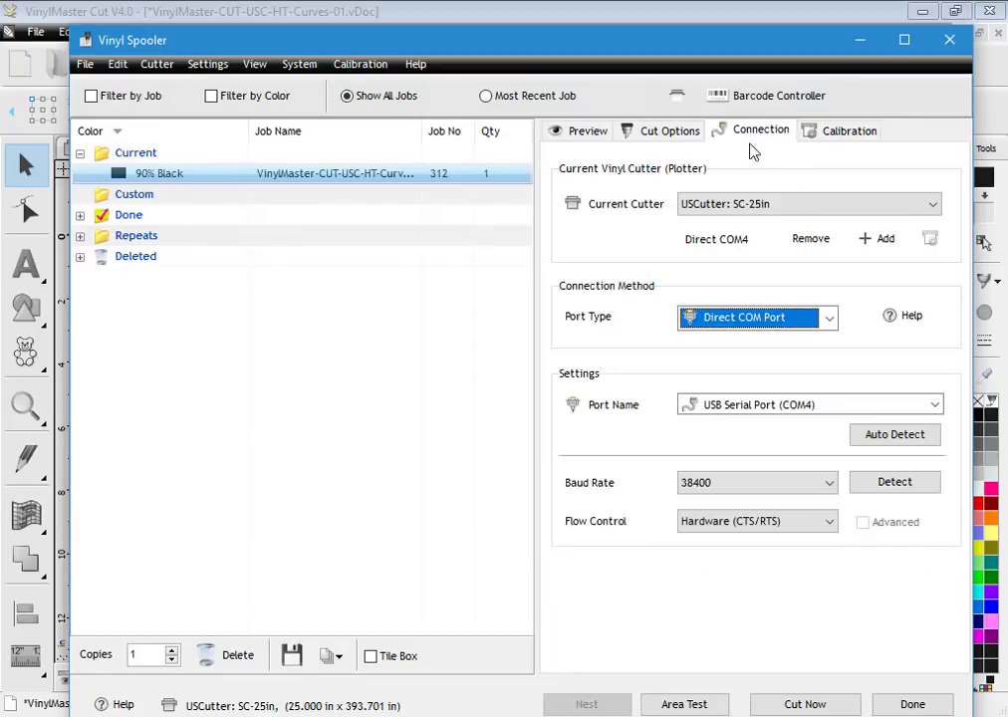
click(754, 206)
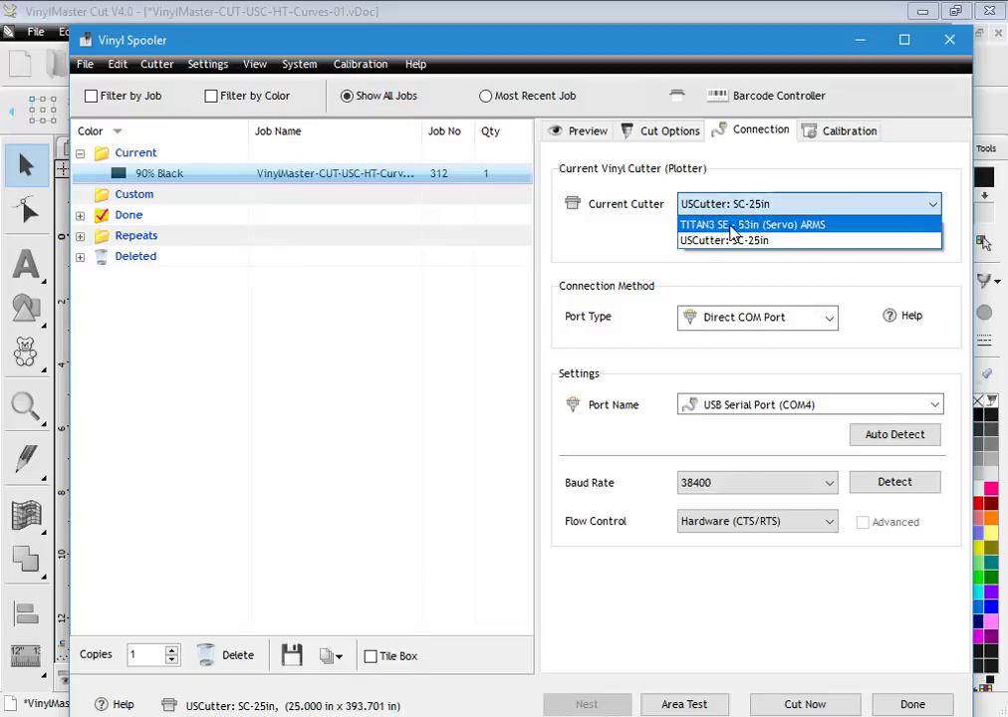
click(687, 225)
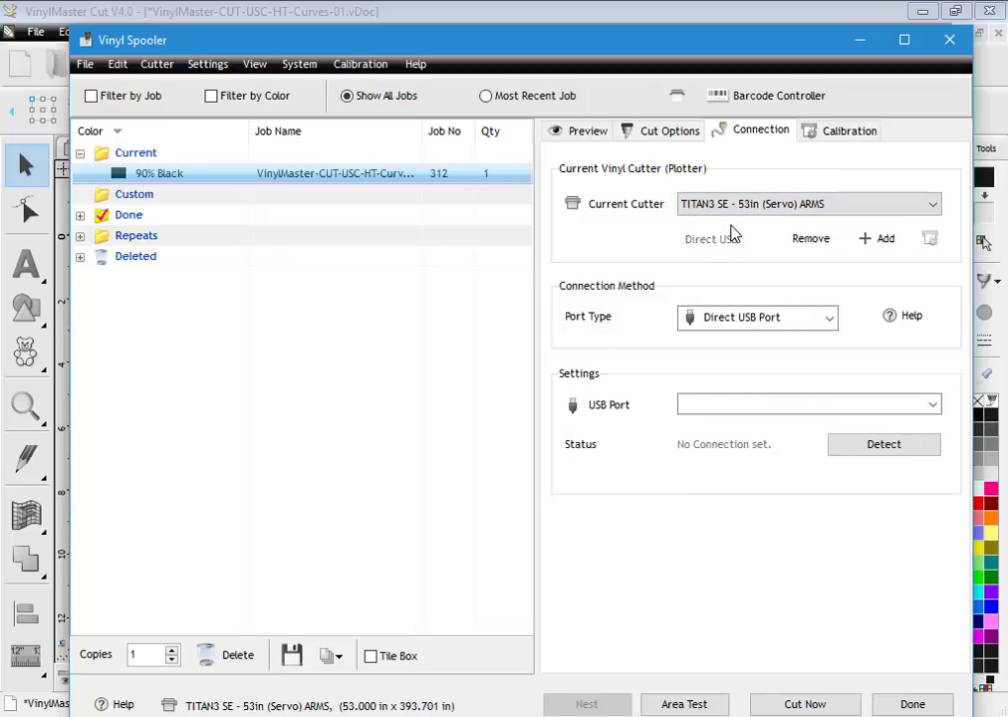
- Open the ARMS Offset calibration for the TITAN3 SE and cancel it unused
click(835, 142)
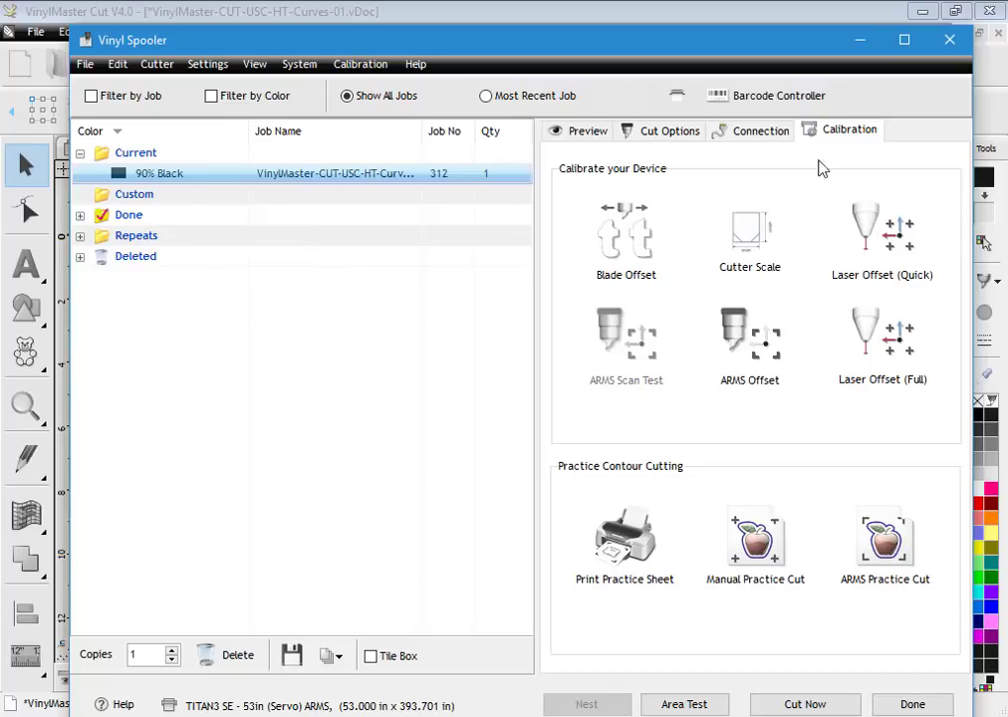
mouse_move(757, 348)
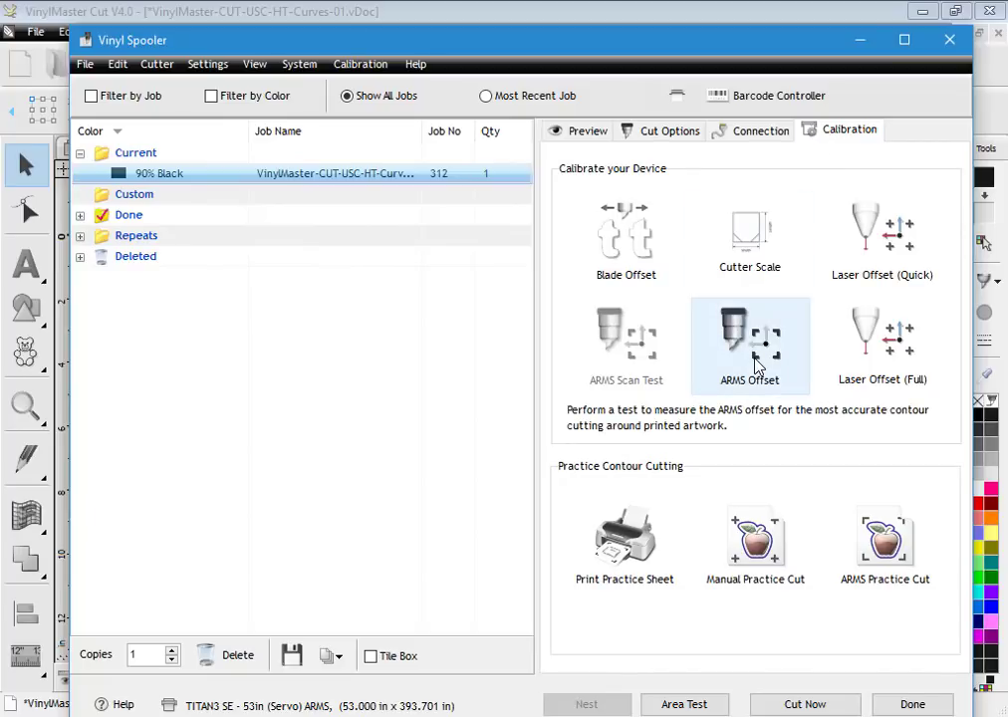
click(755, 354)
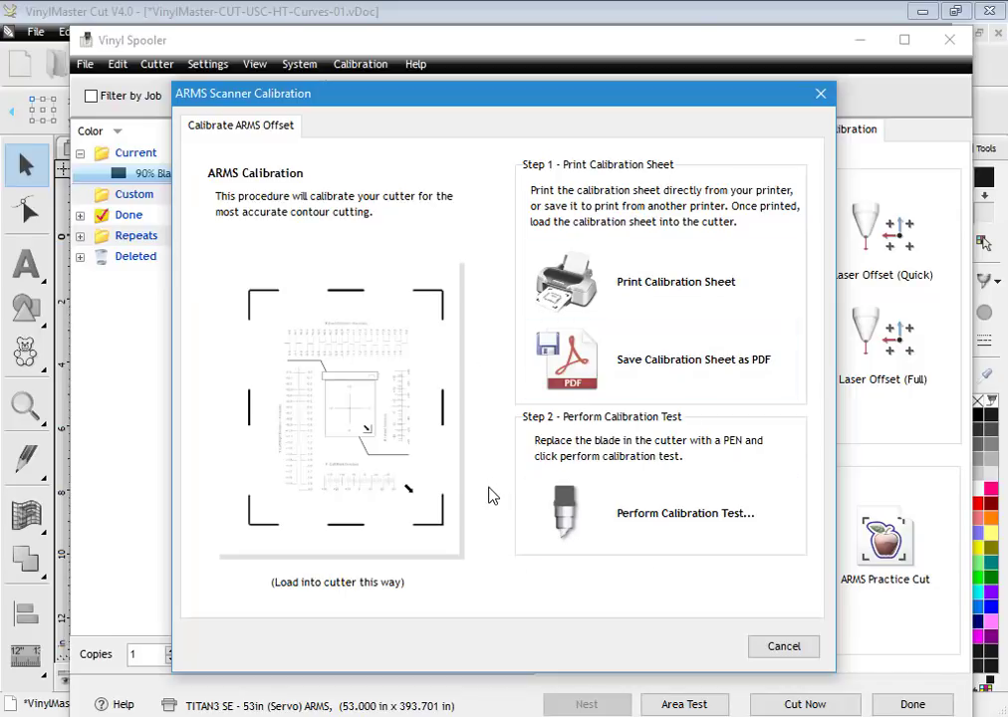
click(762, 647)
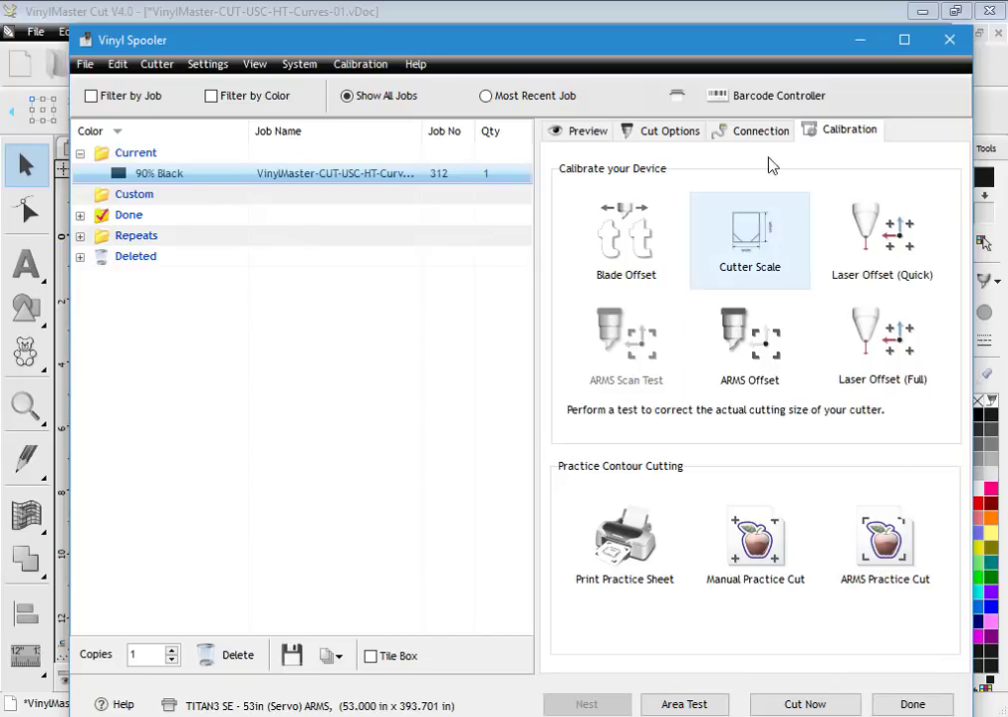
- Auto-calibrate the laser offset in the Automark module, reading -4.80mm, 15.20mm, then close it
click(759, 100)
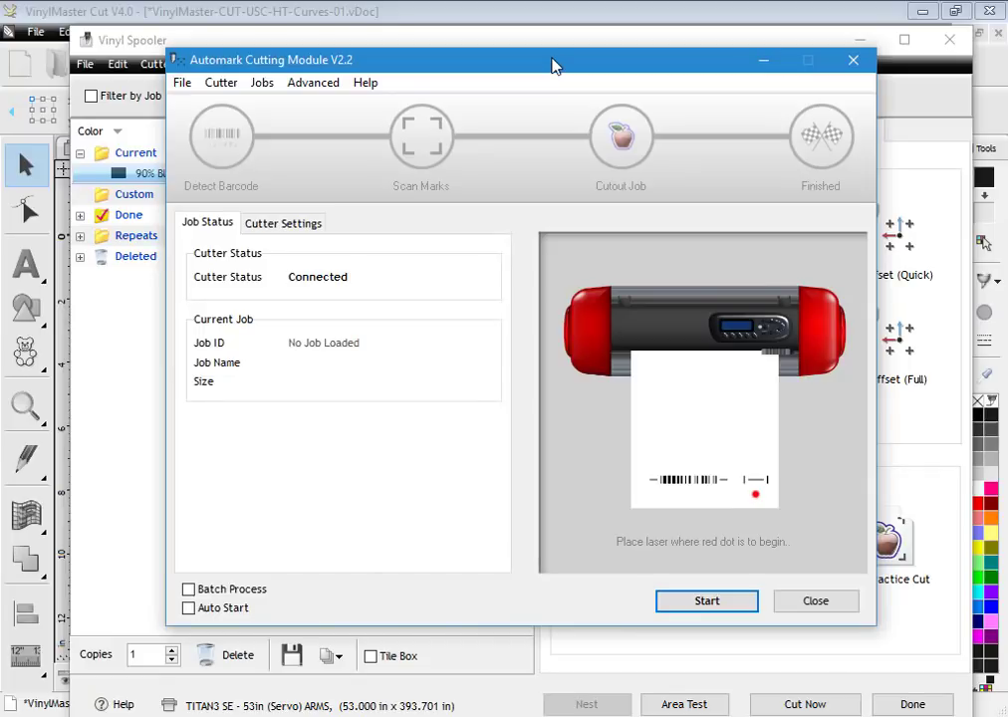
click(227, 85)
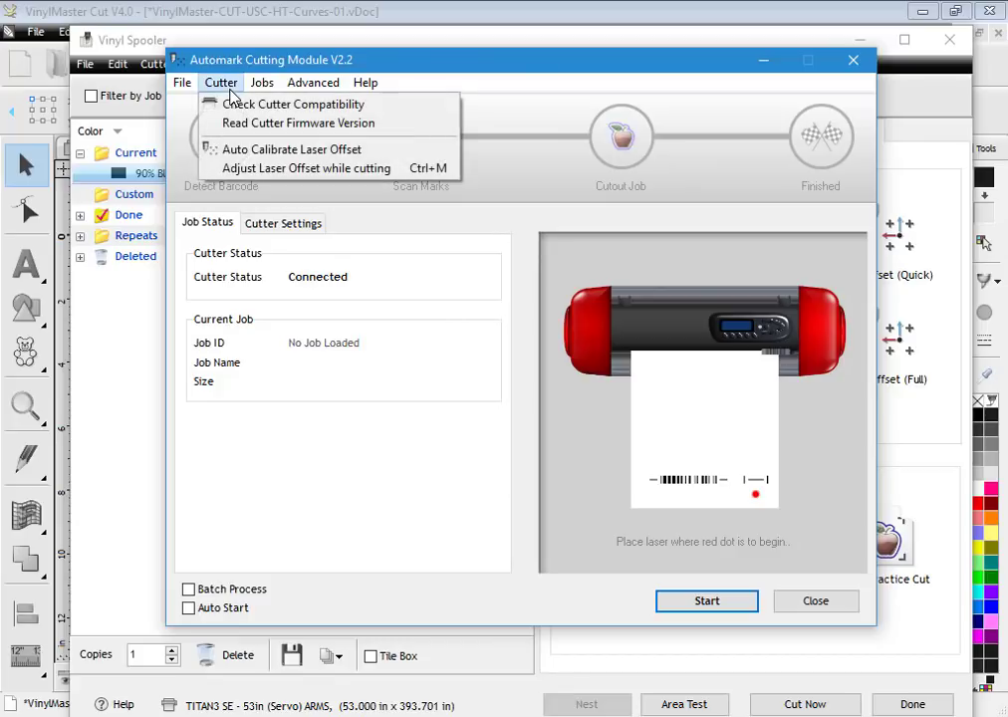
click(299, 159)
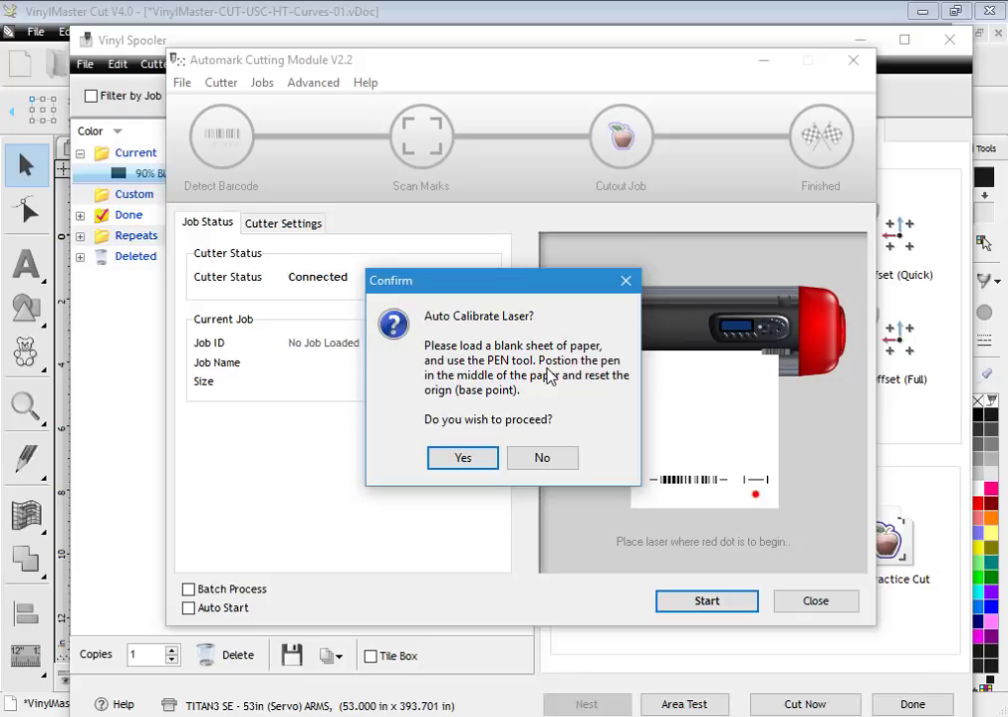
click(462, 457)
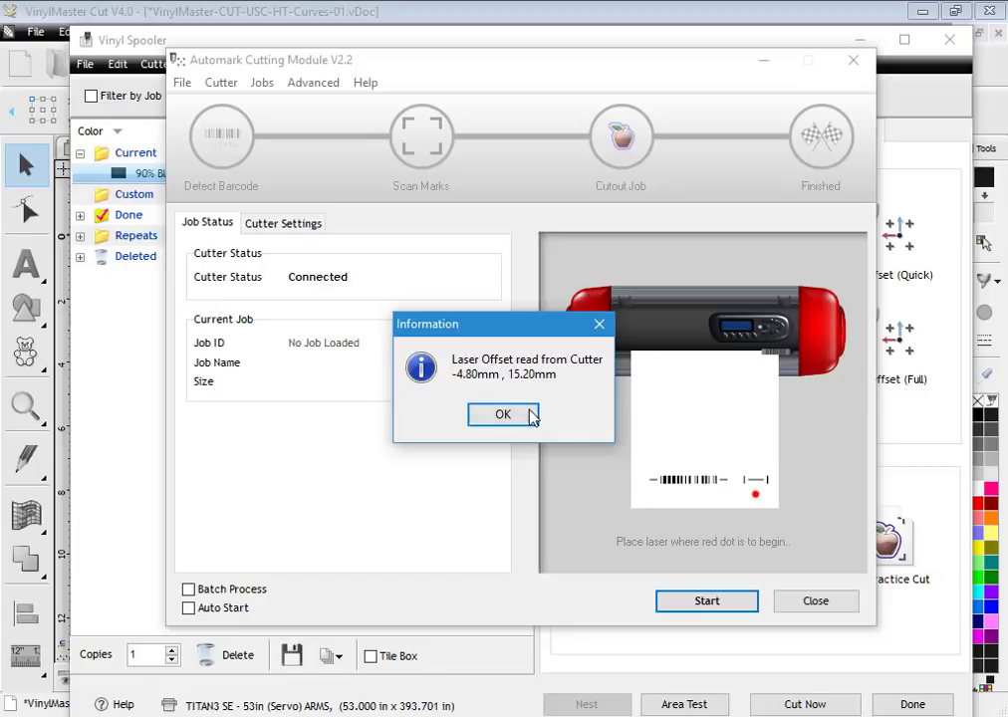
click(531, 416)
click(824, 604)
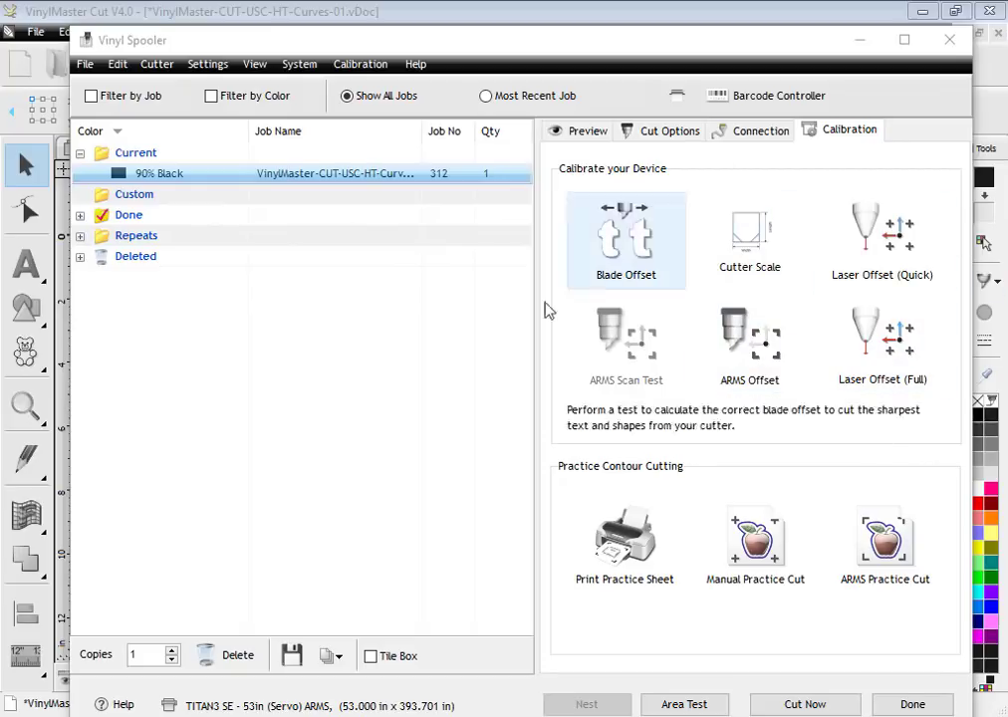
- In the TITAN3 cut options, leave the preset unchanged and enable Cutting Force 50 grams and Cutting Speed 450 mm/sec
click(764, 436)
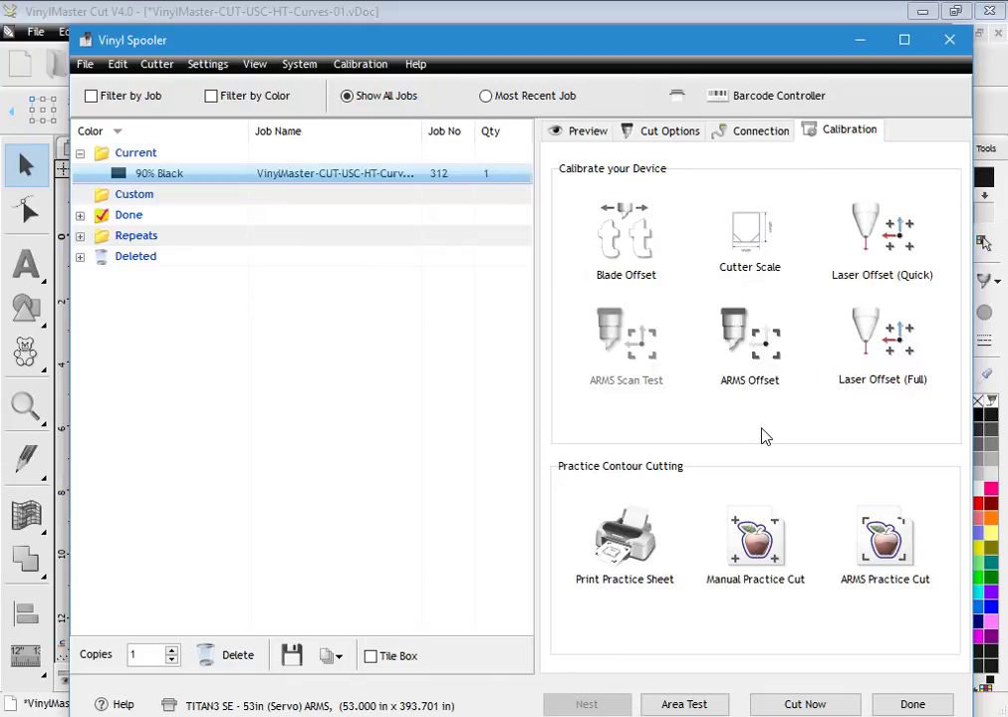
click(661, 132)
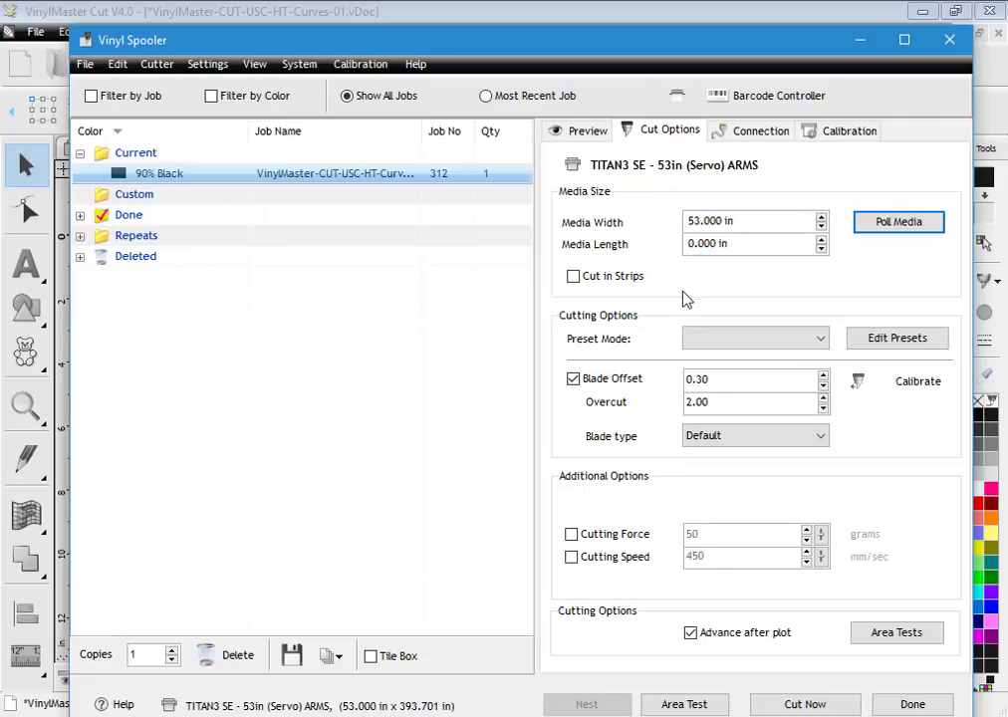
click(694, 344)
click(694, 348)
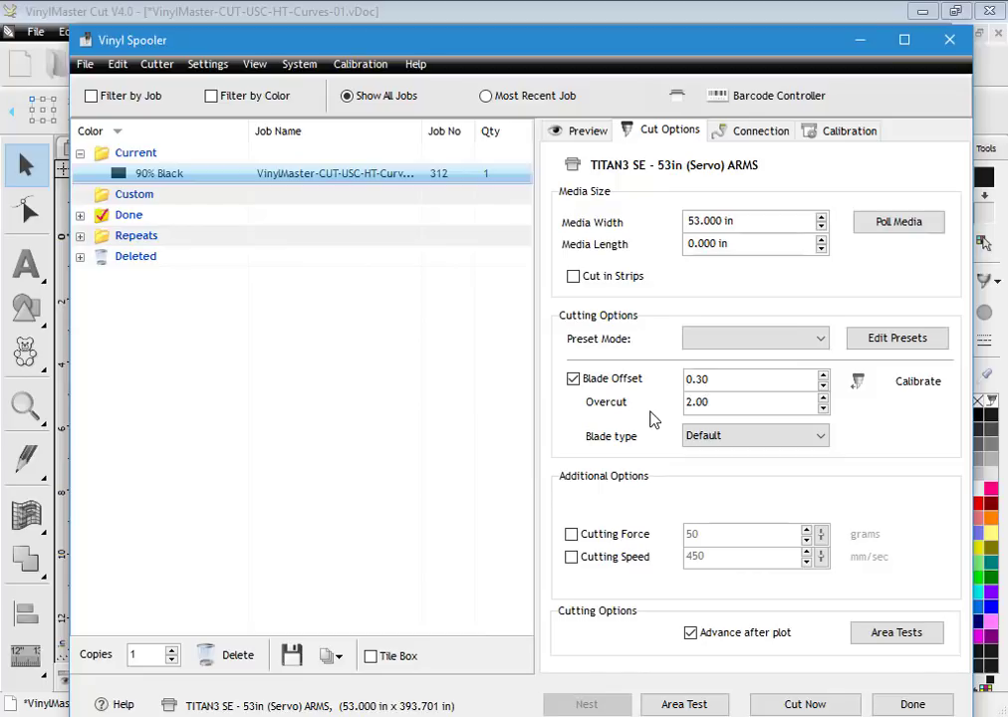
click(606, 536)
click(601, 555)
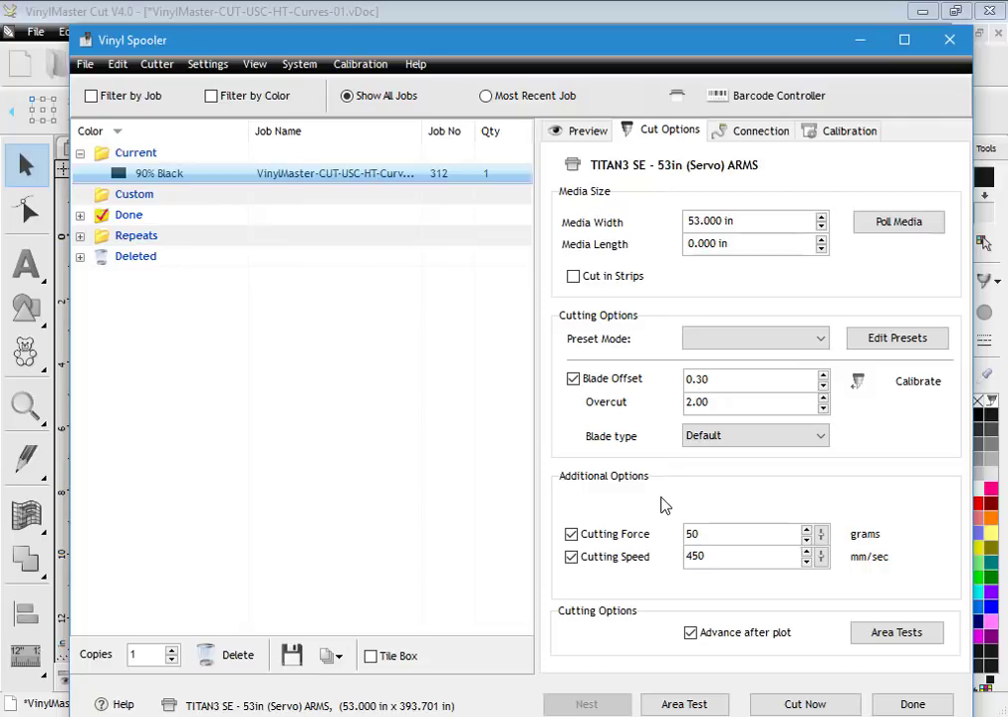
- Open the TITAN3 device settings with Advanced Settings enabled and review the Commands, Units and General pages
click(749, 133)
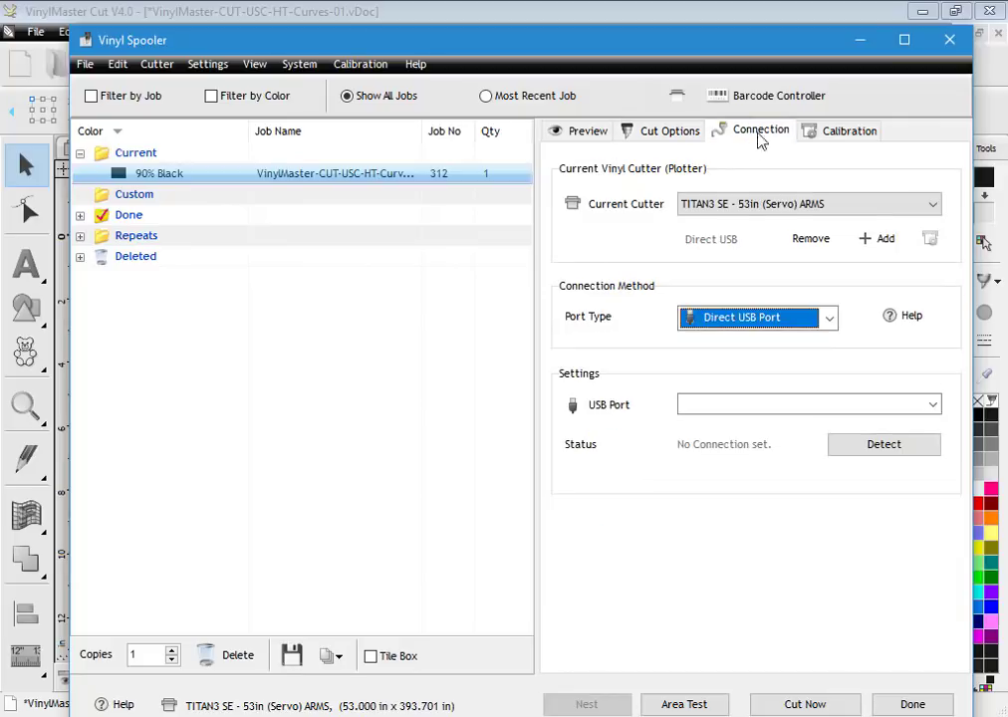
click(930, 241)
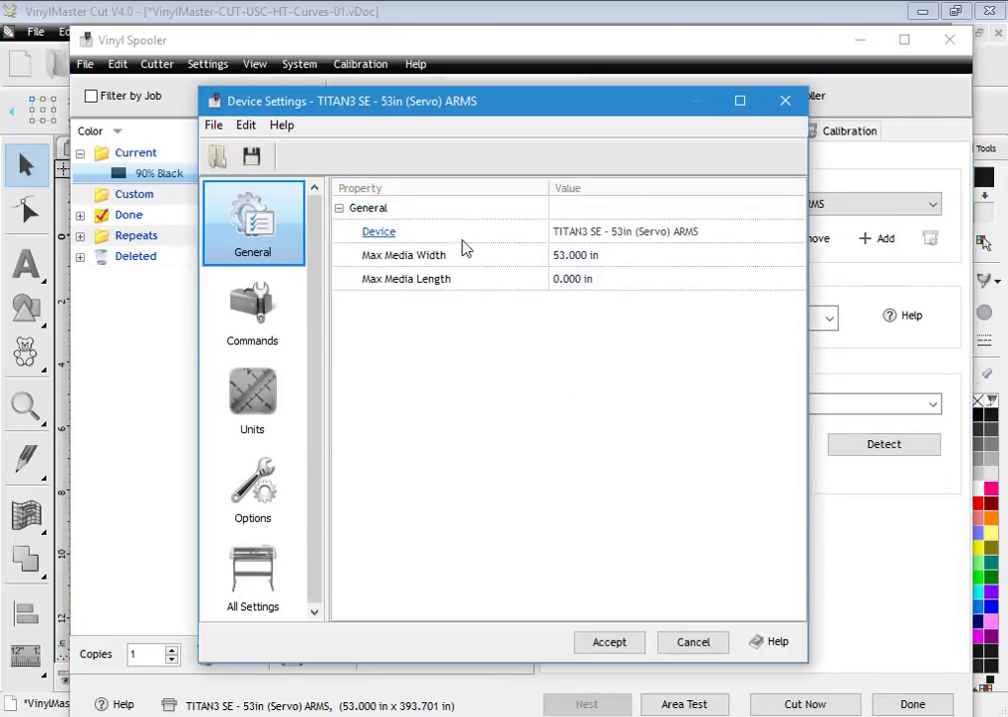
click(249, 127)
click(272, 174)
click(264, 291)
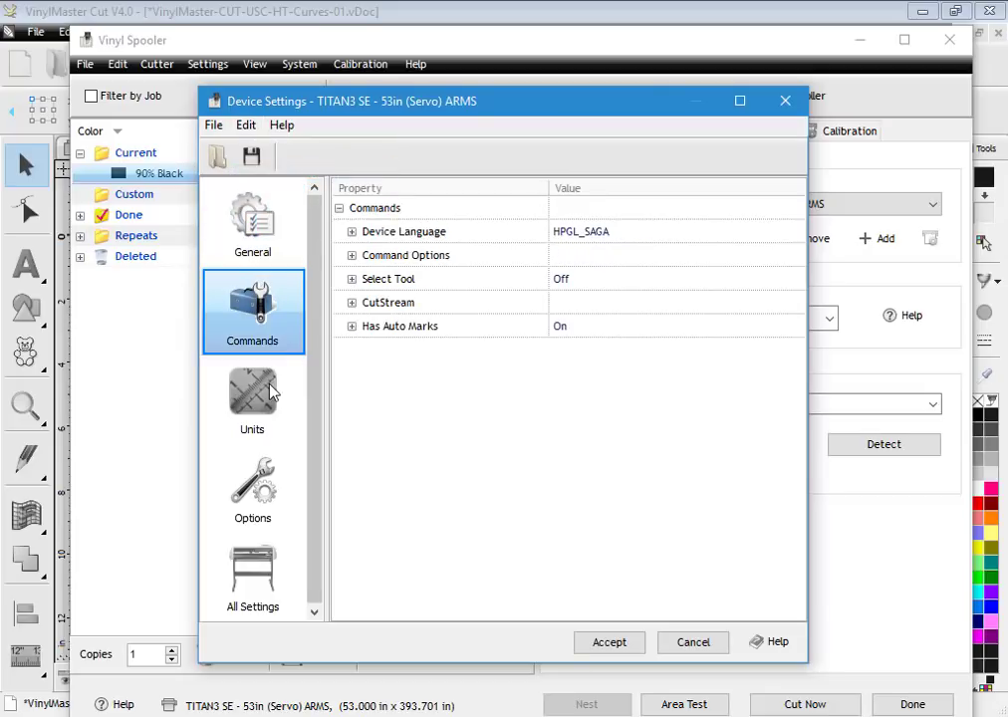
click(255, 398)
click(264, 486)
click(254, 308)
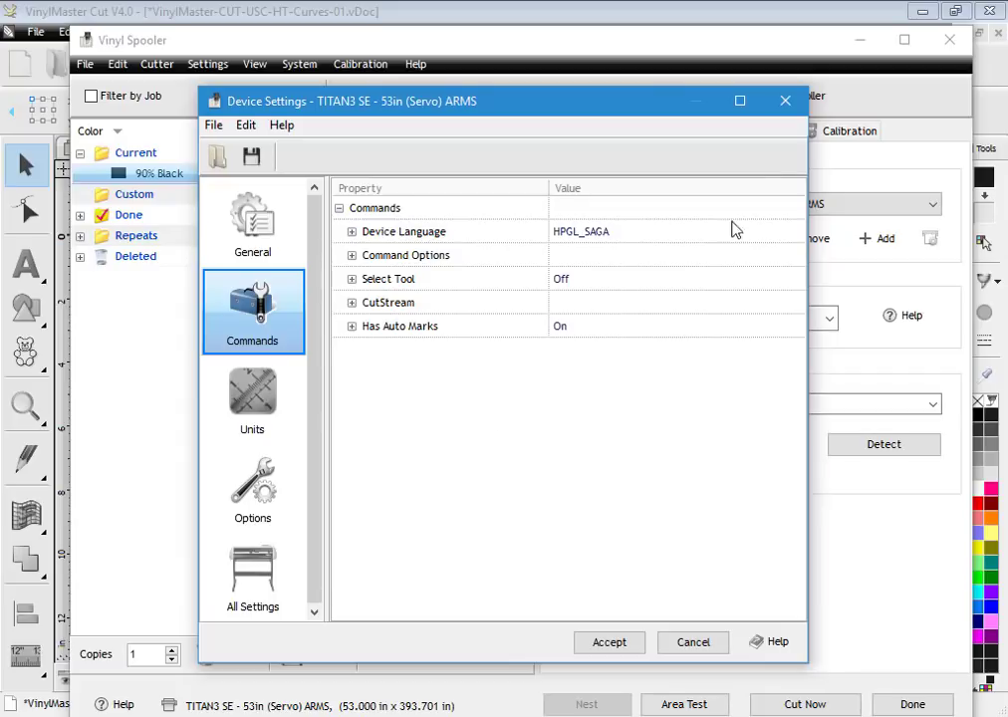
click(784, 100)
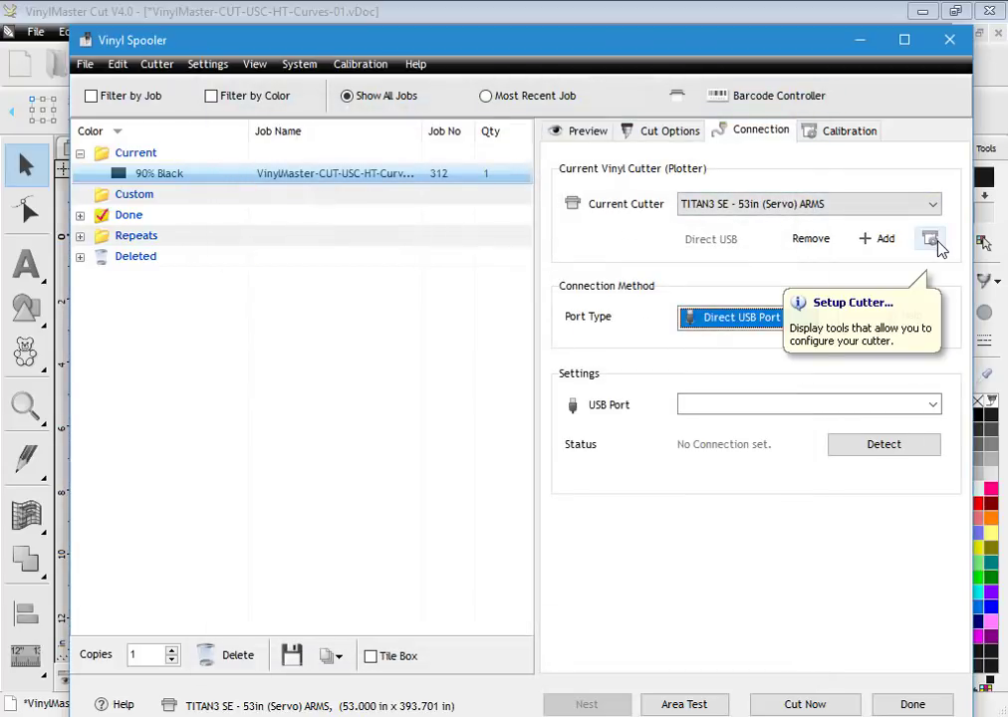
- Reopen the device settings, confirm advanced settings, and keep HPGL_SAGA as the Device Language
click(191, 66)
click(165, 68)
click(163, 87)
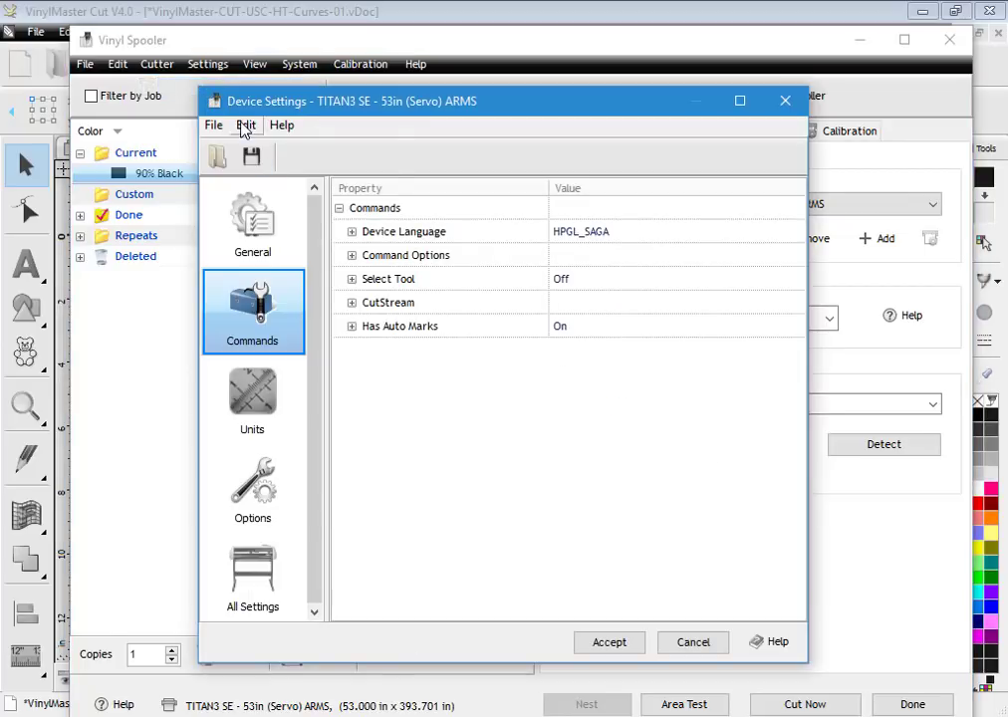
click(244, 128)
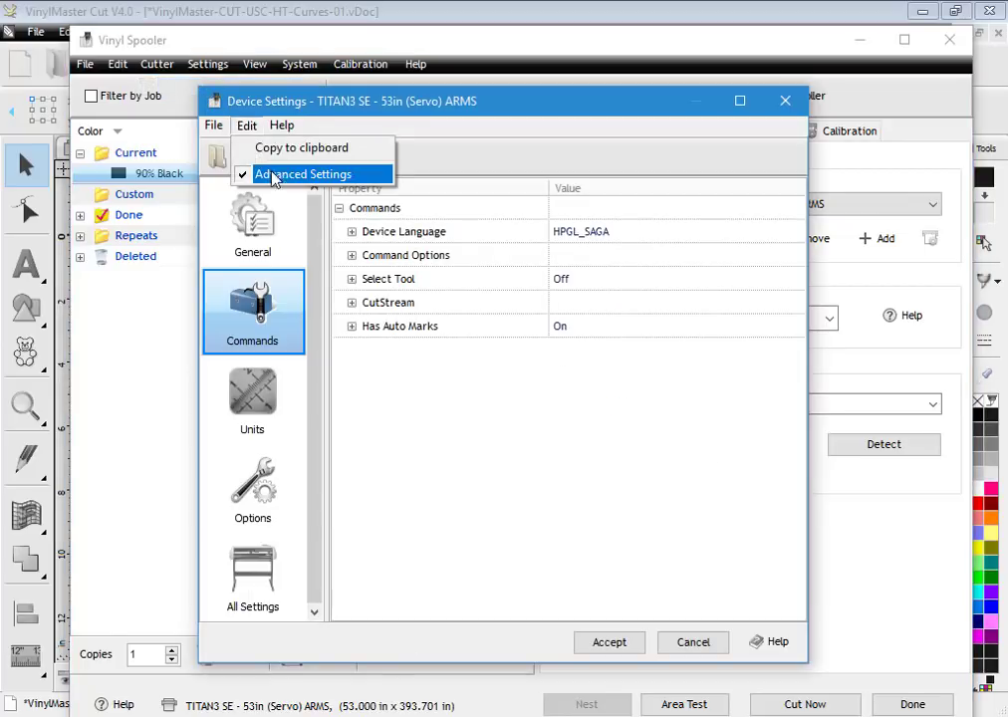
click(315, 122)
click(393, 233)
click(578, 230)
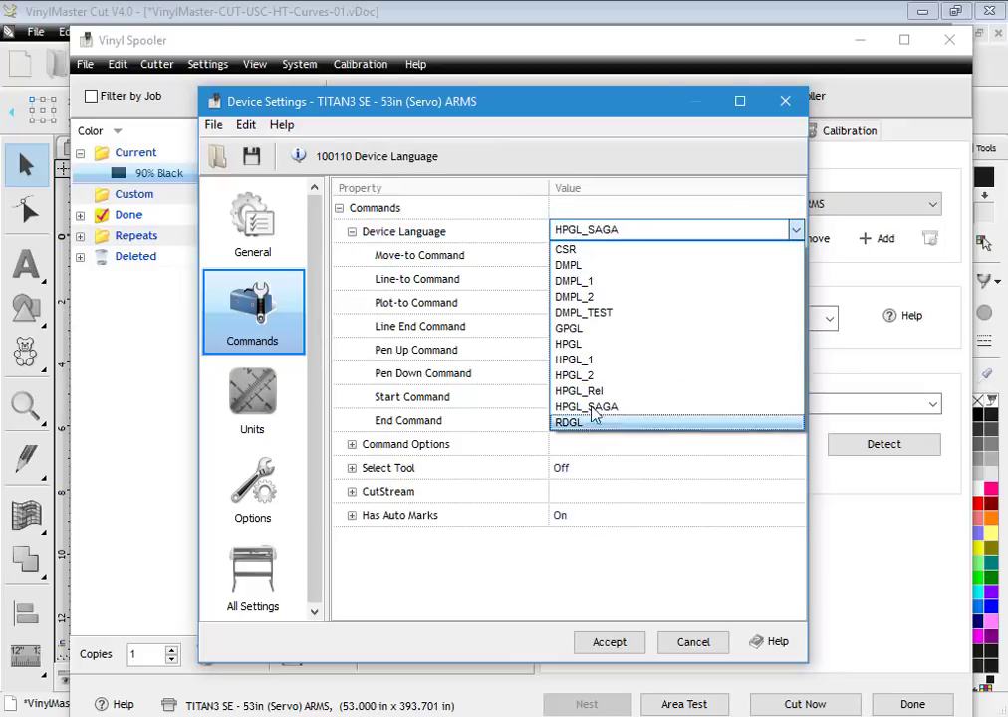
click(580, 229)
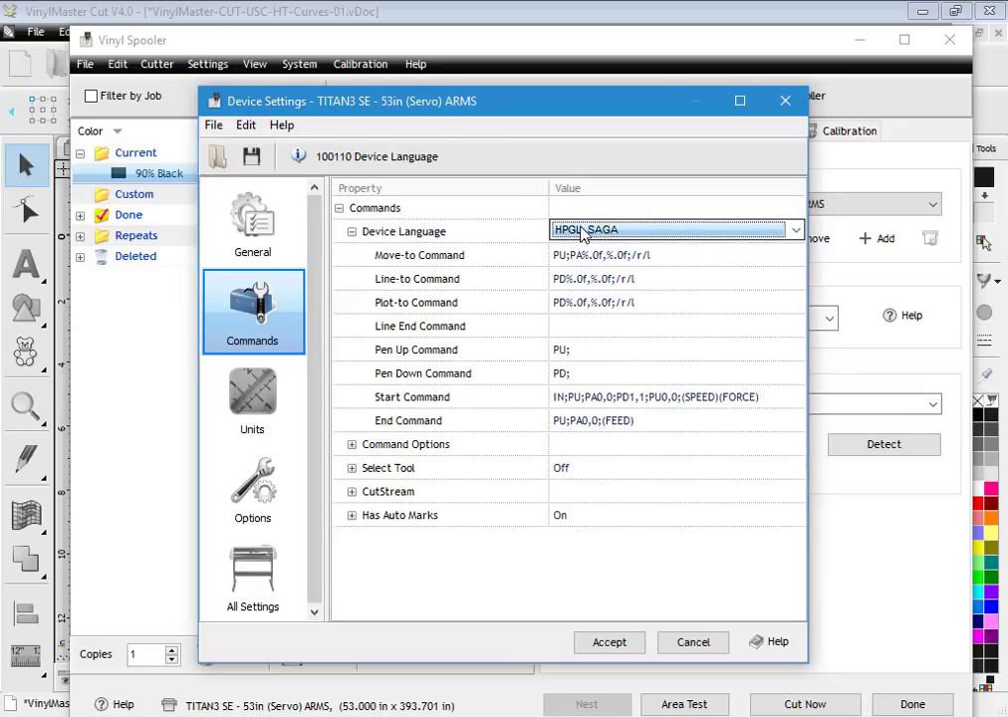
click(783, 102)
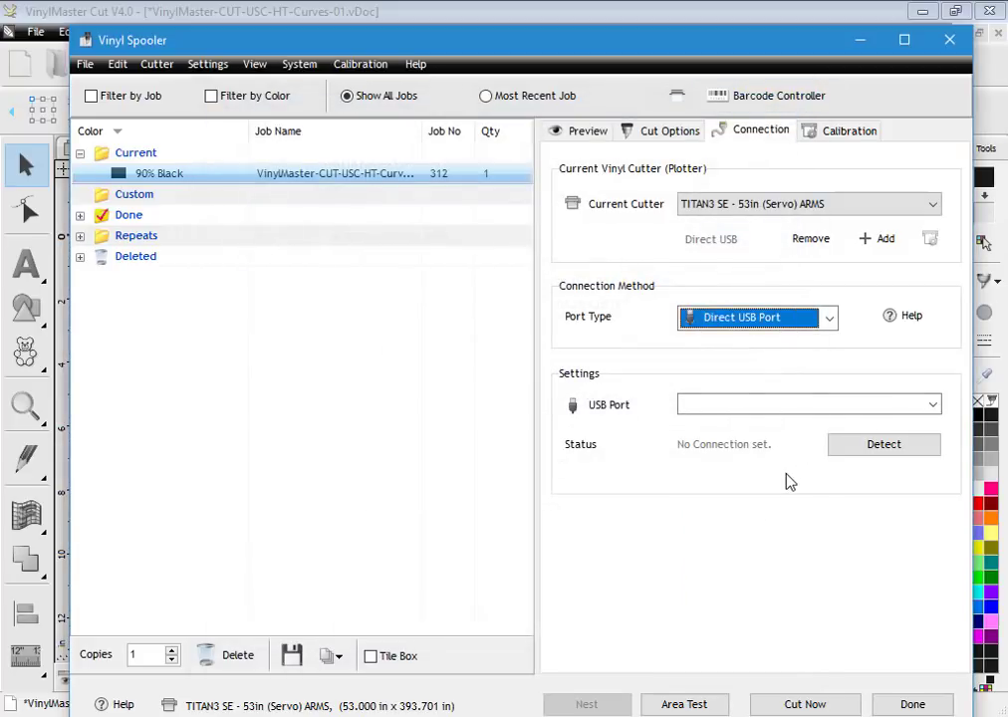